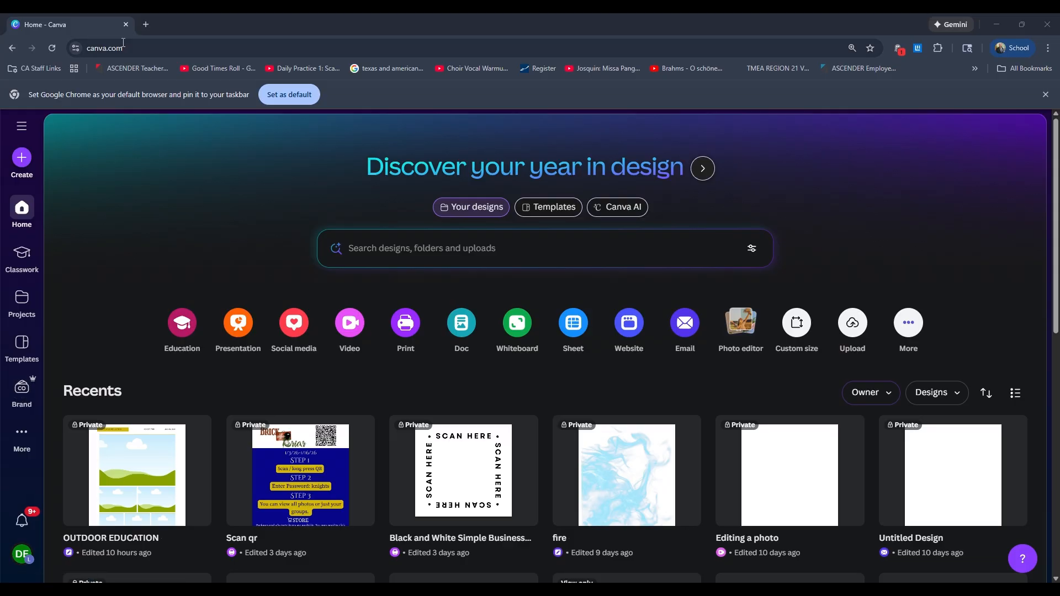
Step: Review the logos, colors and fonts stored in the Brand Kit
click(14, 400)
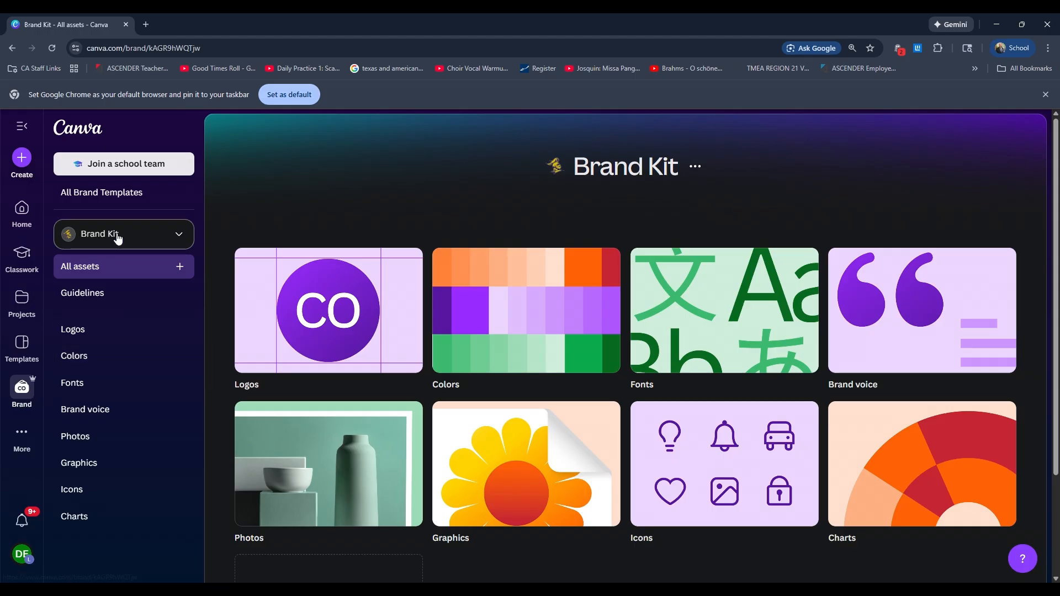
click(119, 332)
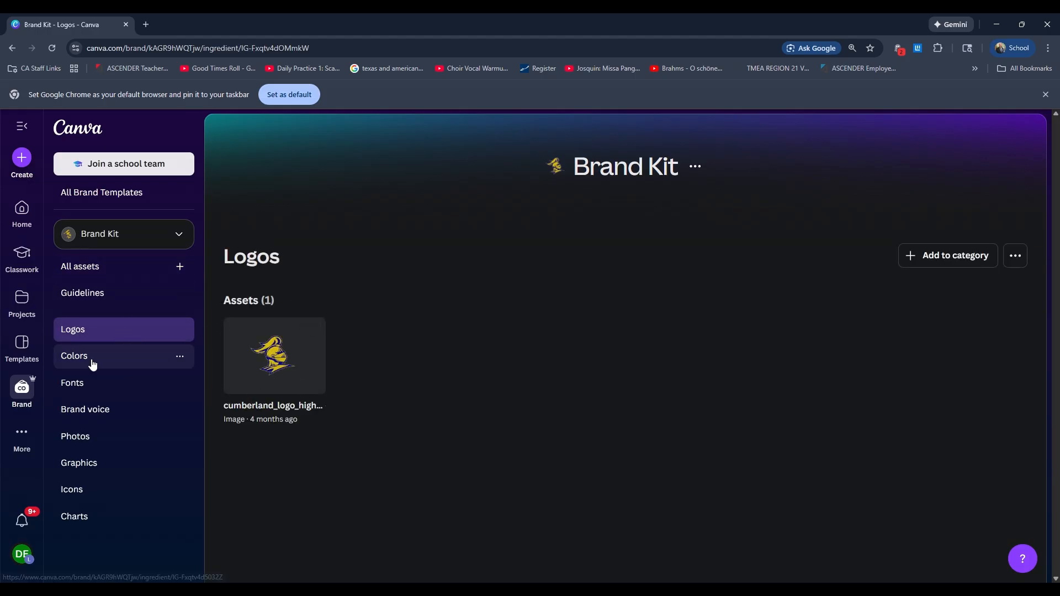
click(122, 364)
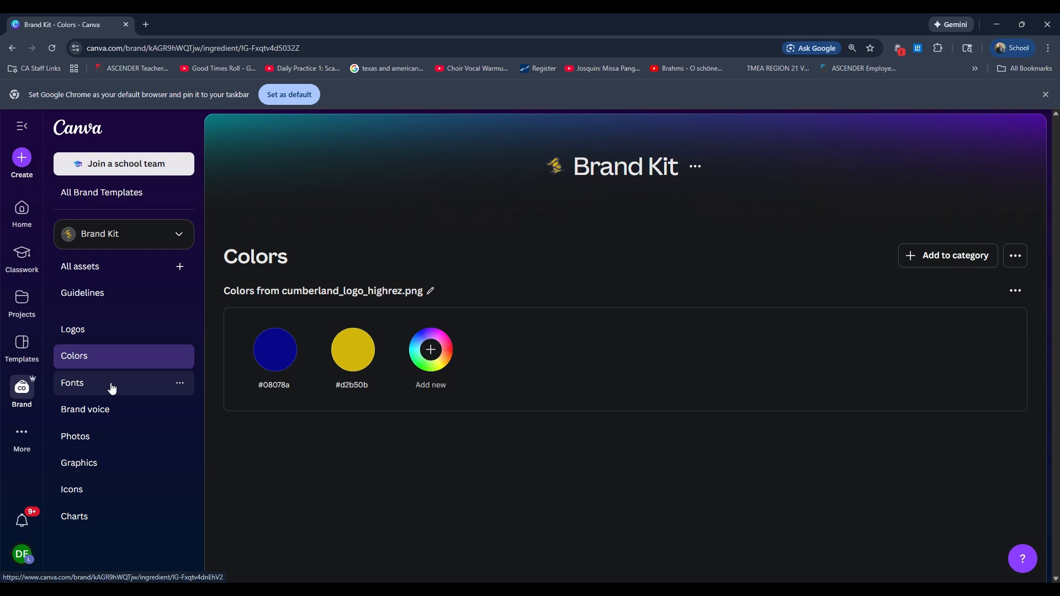
click(150, 389)
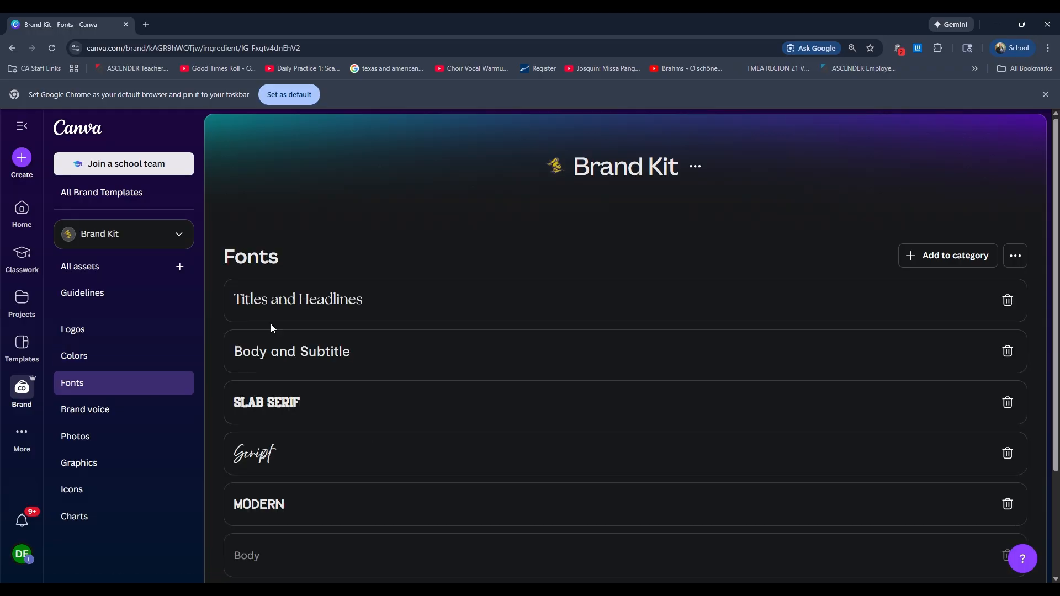
scroll(449, 423, down, 2)
scroll(449, 423, up, 1)
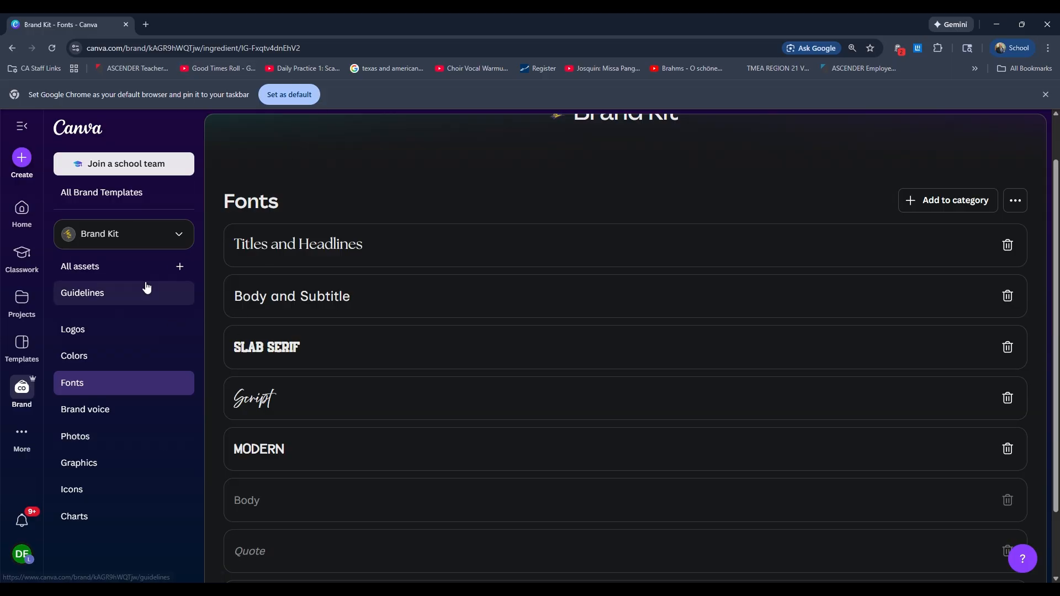
Step: Return to the home page and search the templates for "yearbook"
click(23, 212)
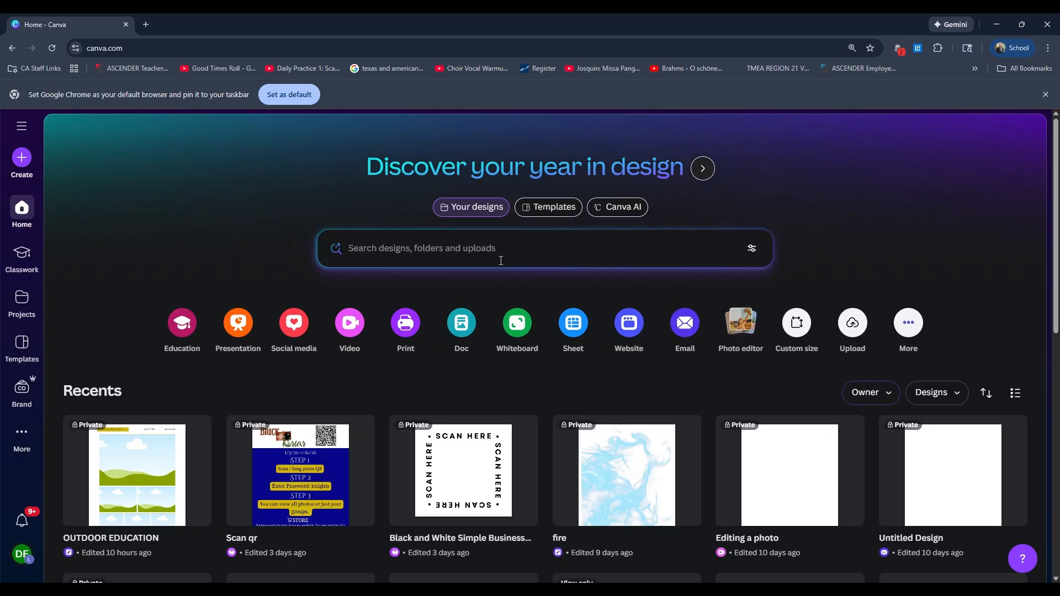
click(544, 212)
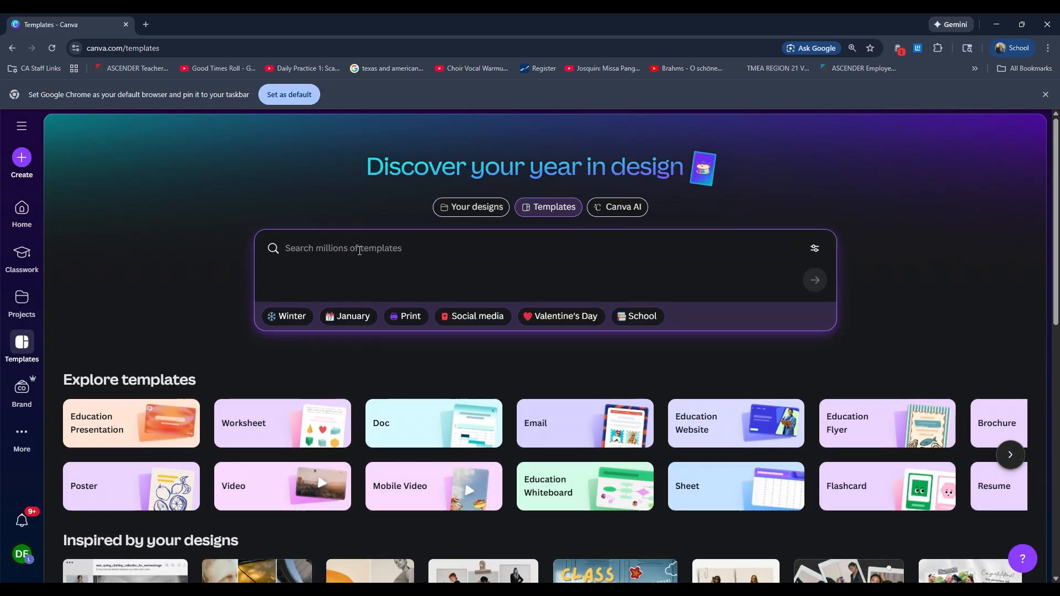
click(360, 251)
text(year)
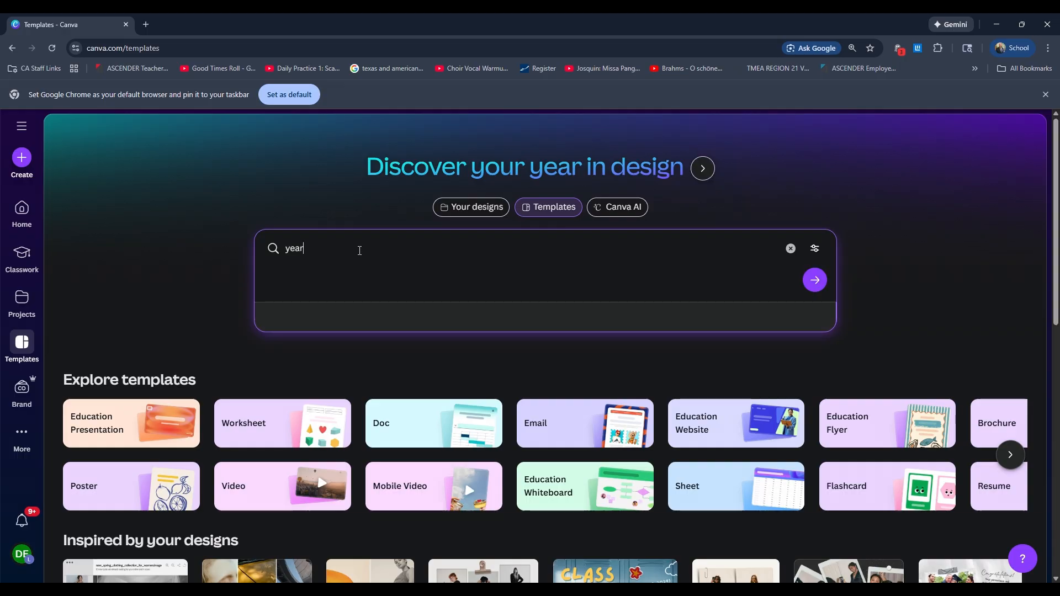
text(book)
key(Return)
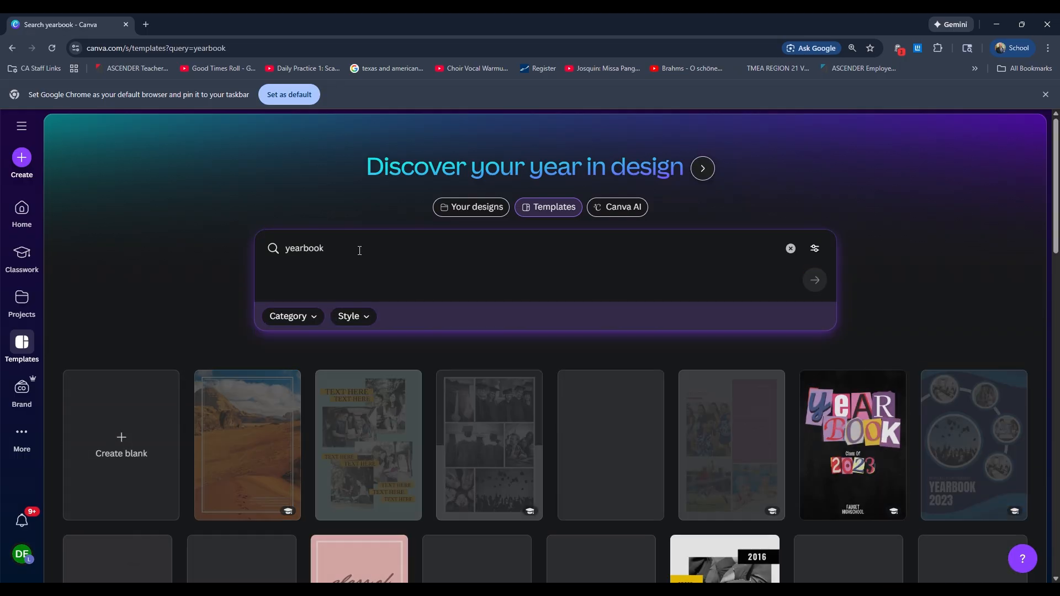
Step: Open the black-and-white graduation collage template "Mono Chic [Photo]" for customizing
scroll(653, 445, down, 2)
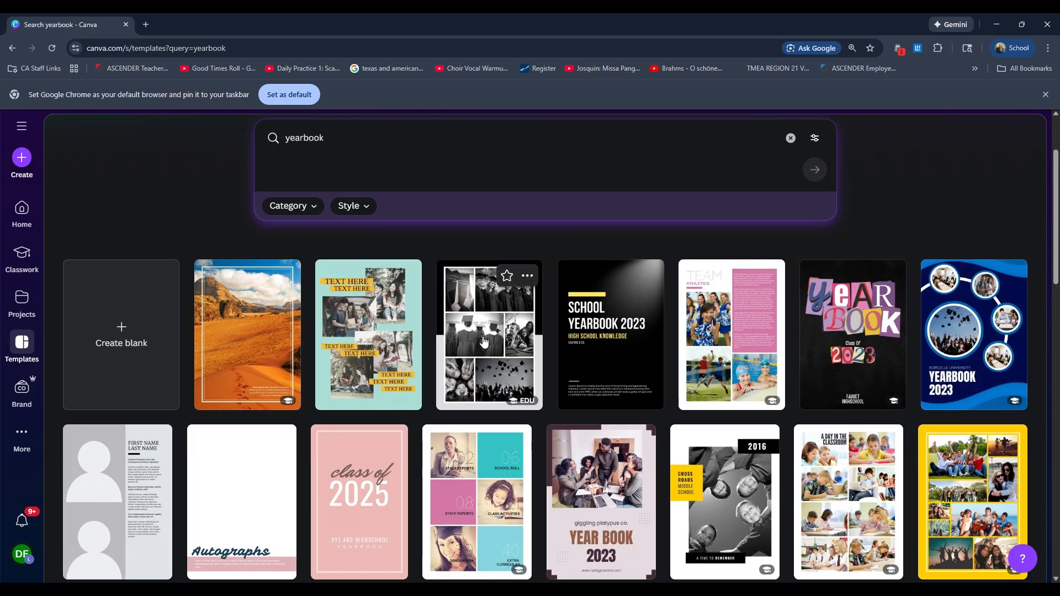
click(504, 352)
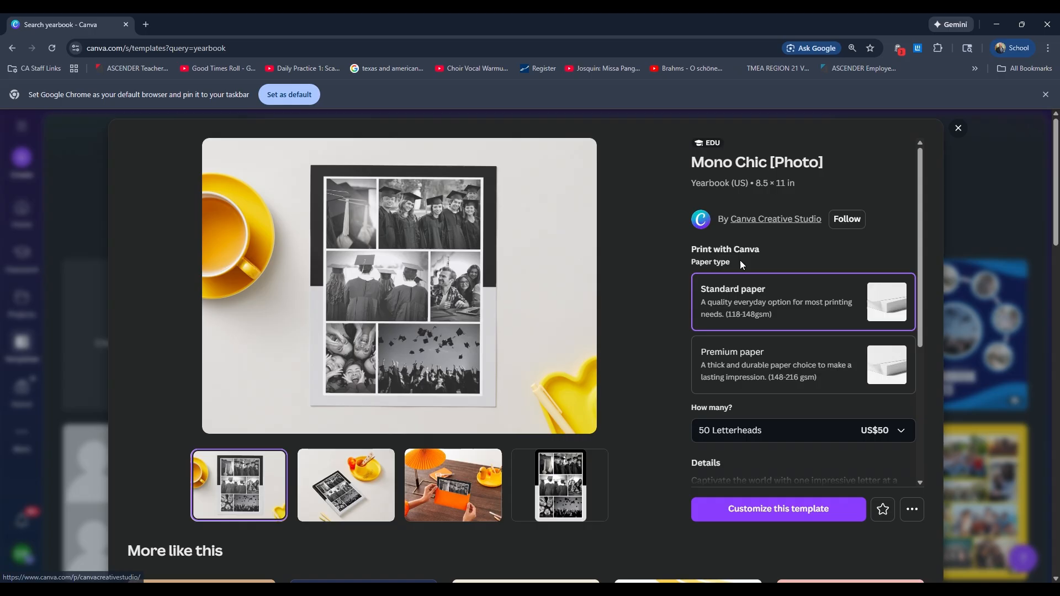
click(750, 515)
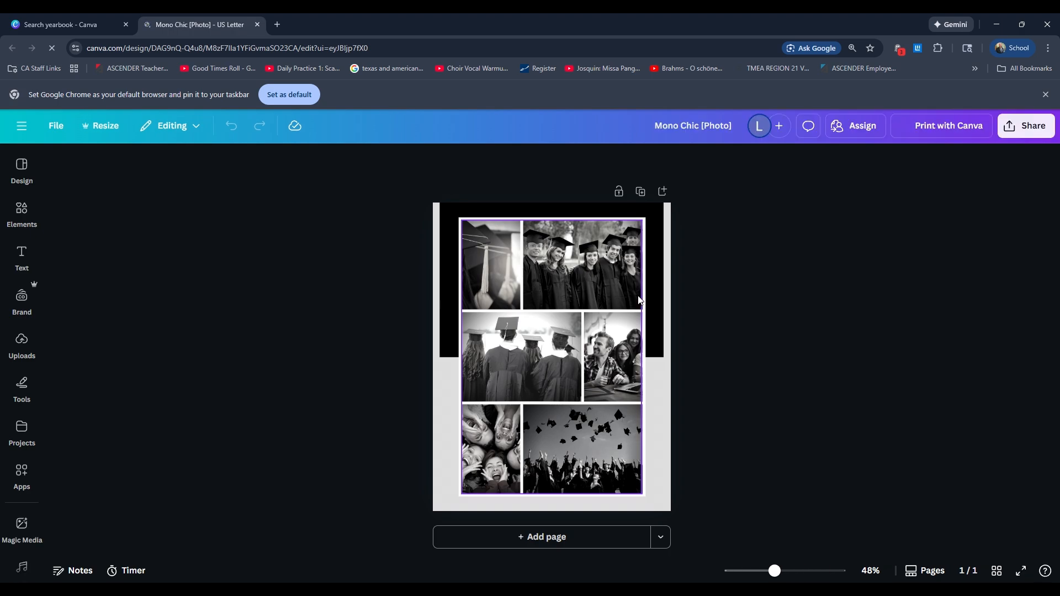
Step: Detach both photos in the top row of the collage grid and delete them, leaving empty frames
click(595, 282)
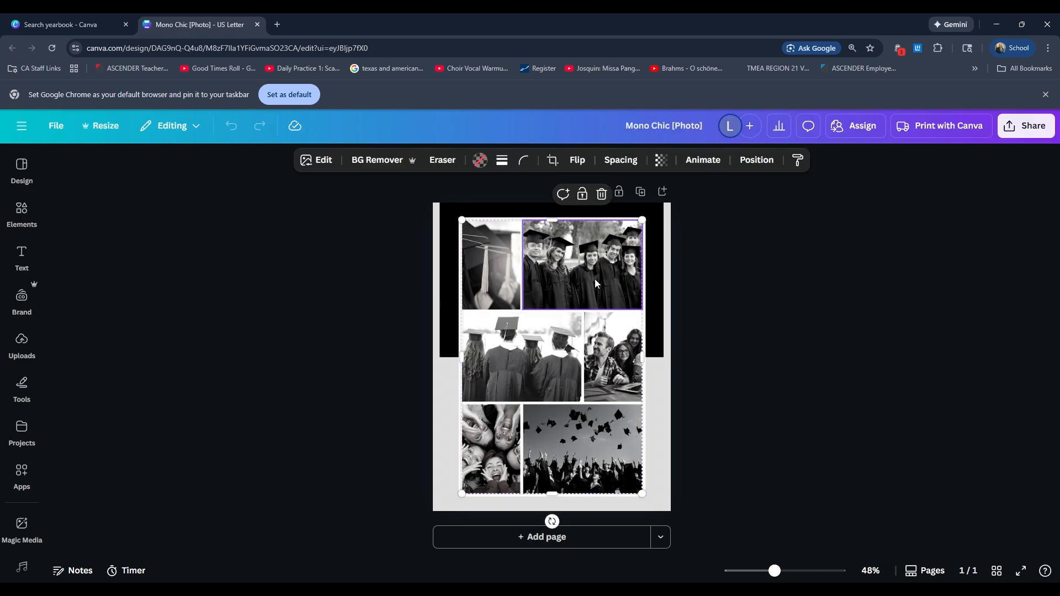
right_click(572, 289)
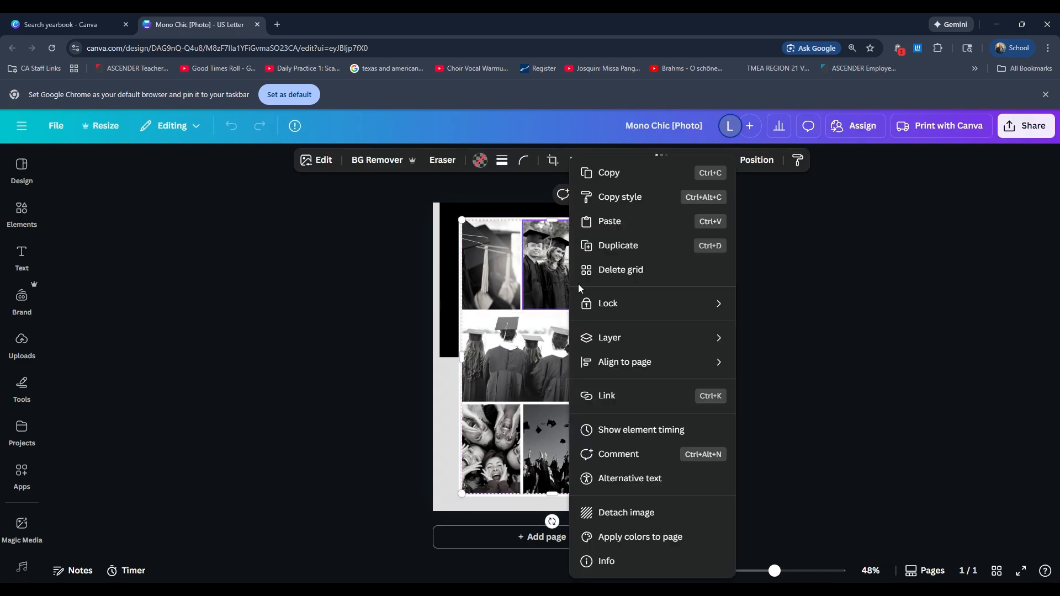
click(638, 513)
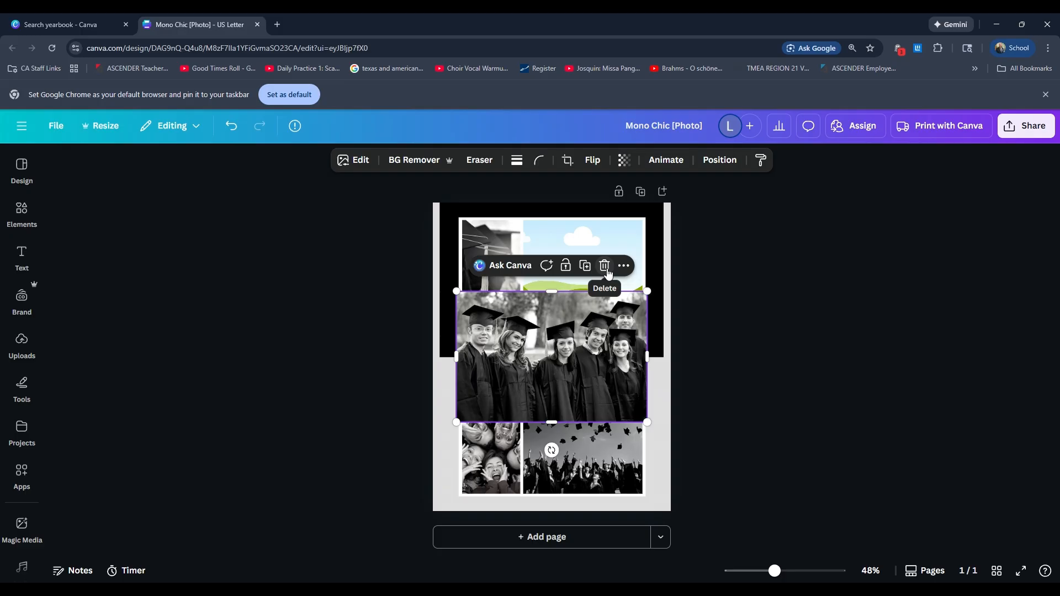
click(606, 268)
right_click(496, 290)
click(574, 513)
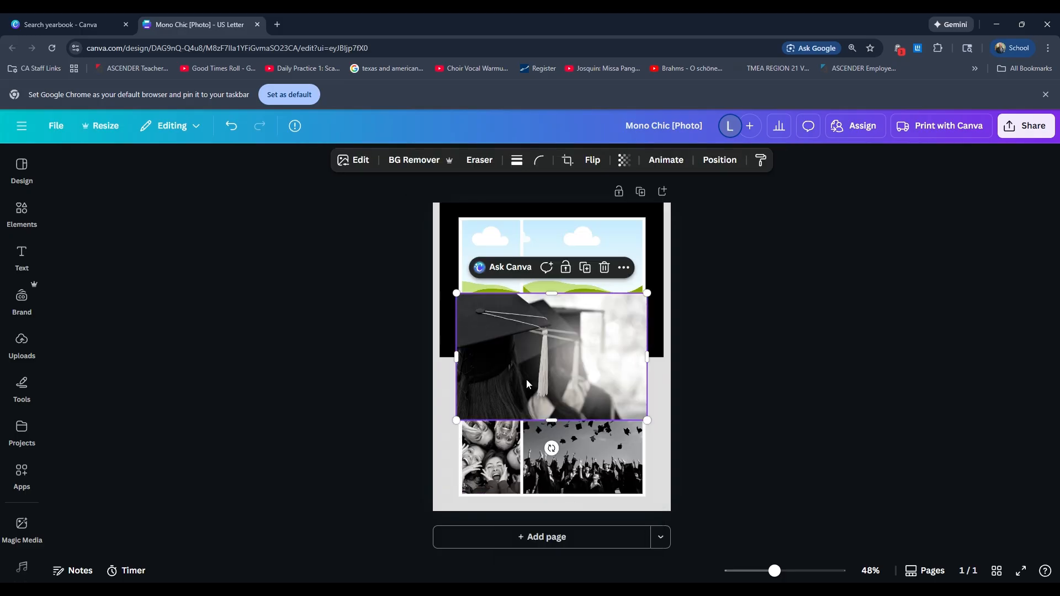
click(606, 268)
Step: Detach and delete the two photos in the middle row of the collage grid, keeping the frames
click(492, 363)
right_click(492, 363)
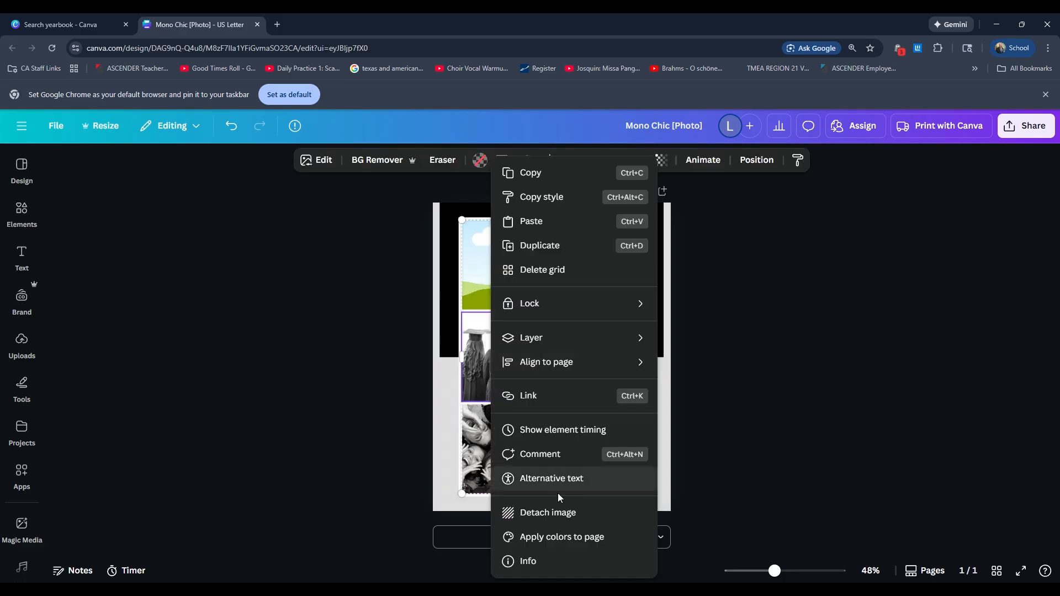
click(560, 514)
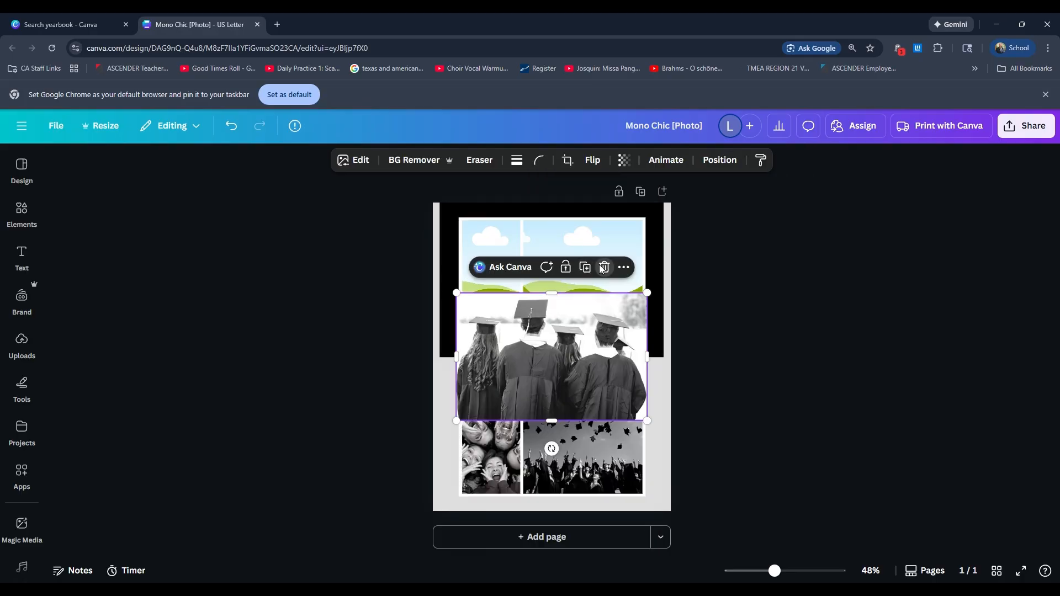
click(606, 267)
right_click(604, 372)
click(640, 519)
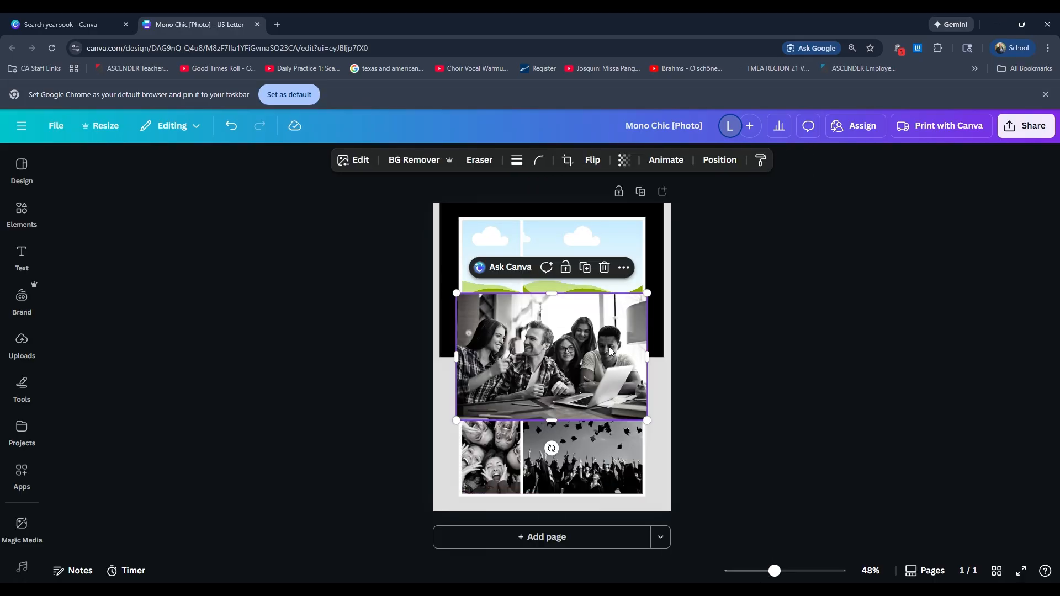
click(603, 270)
Step: Clear the two bottom-row frames of the collage grid by detaching and deleting their photos
right_click(499, 356)
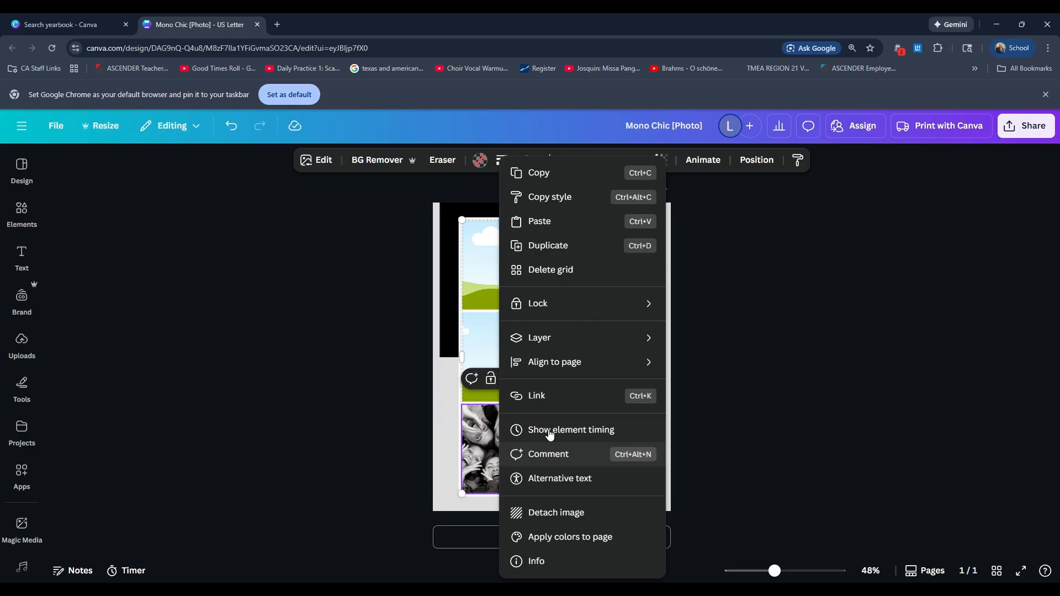
click(556, 513)
click(604, 270)
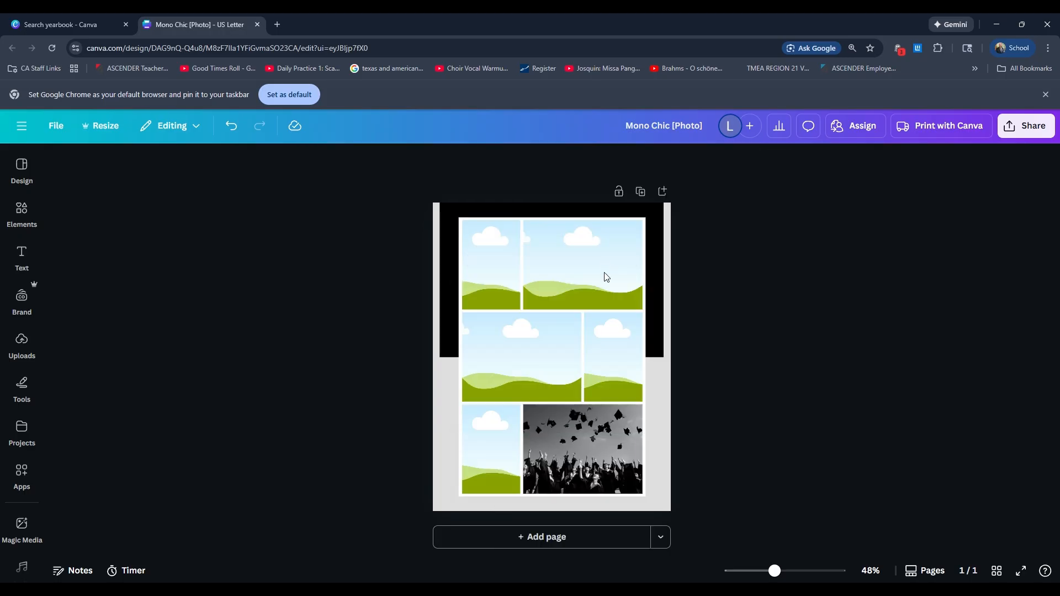
click(601, 381)
right_click(601, 381)
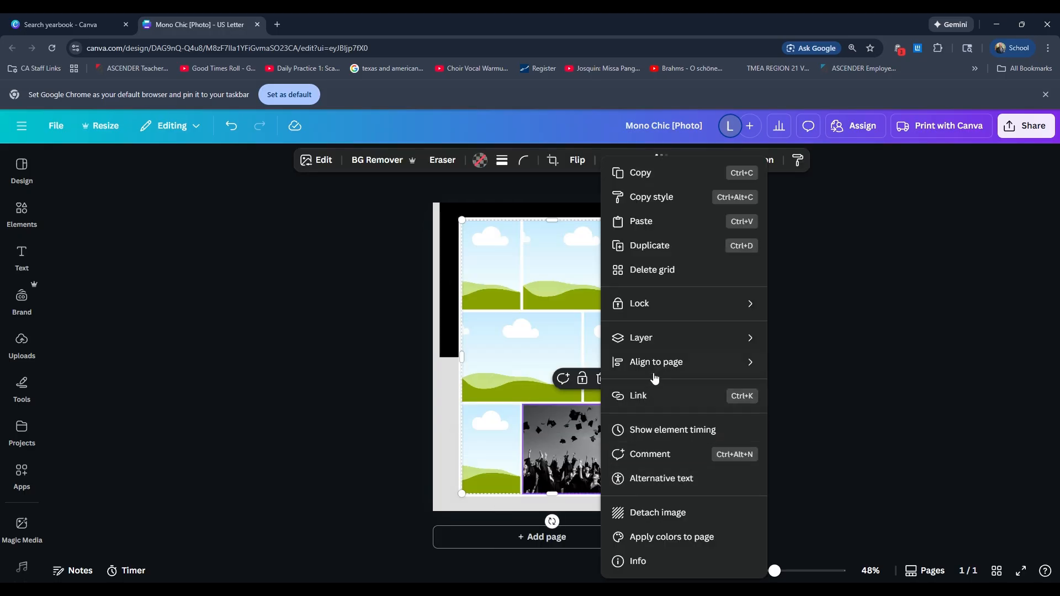
click(687, 512)
click(604, 270)
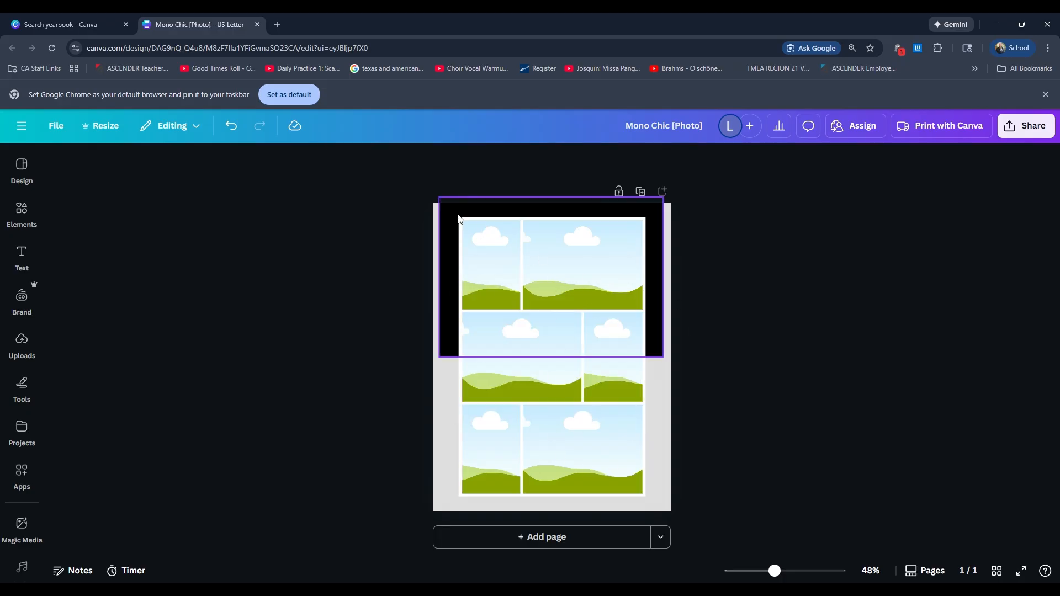
Step: Try the Brand Kit blue and gold on the page background, and settle on blue #08078a
click(448, 412)
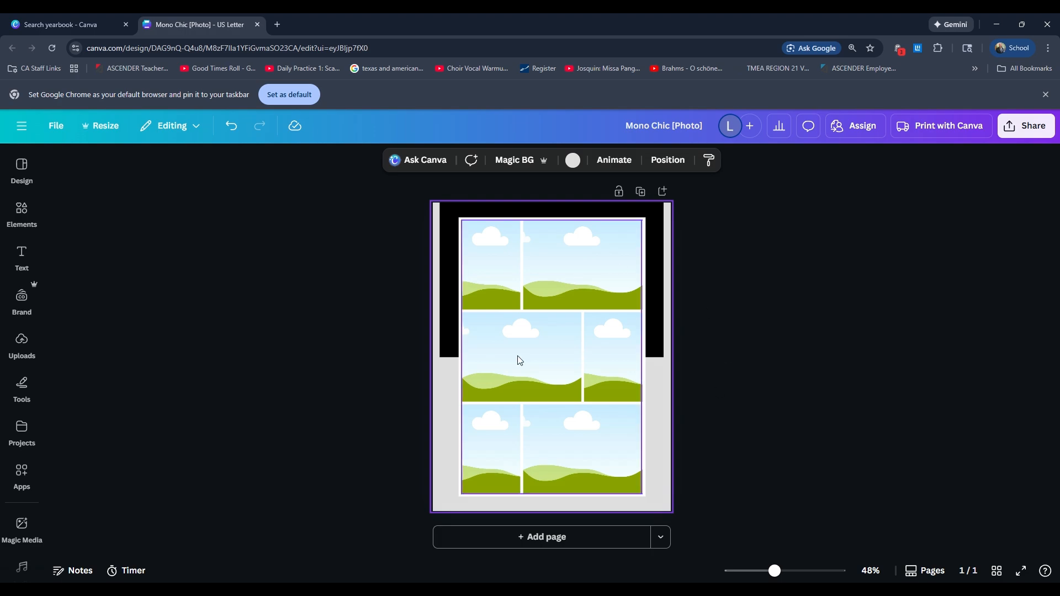
click(573, 161)
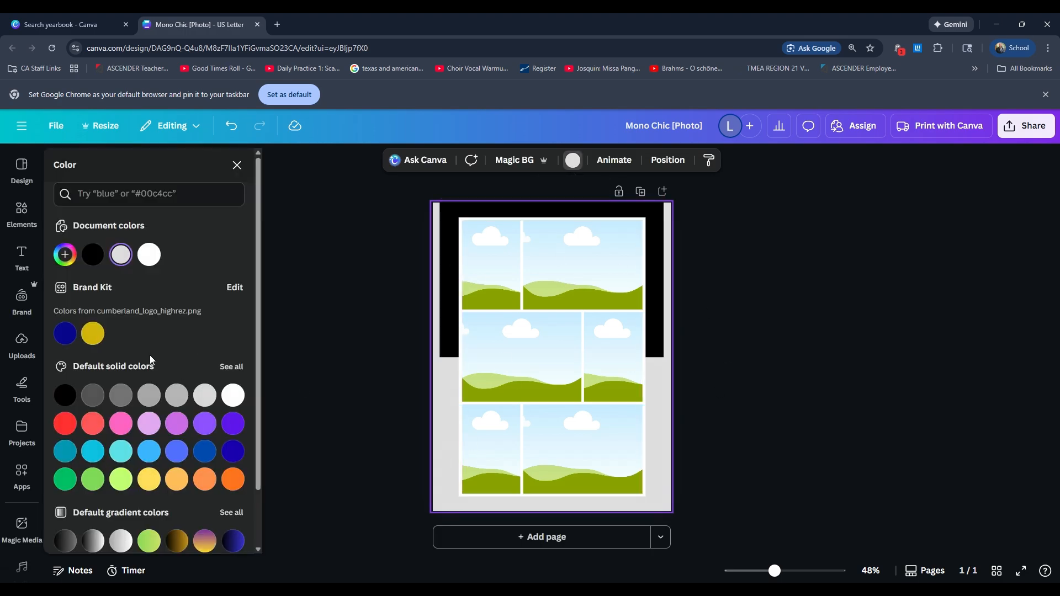
click(64, 335)
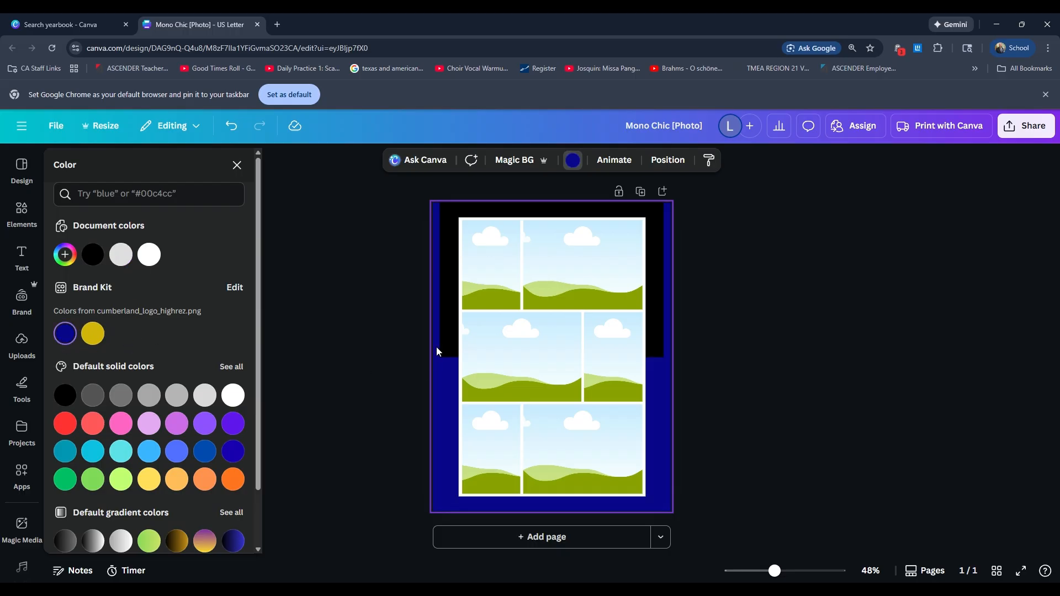
click(93, 343)
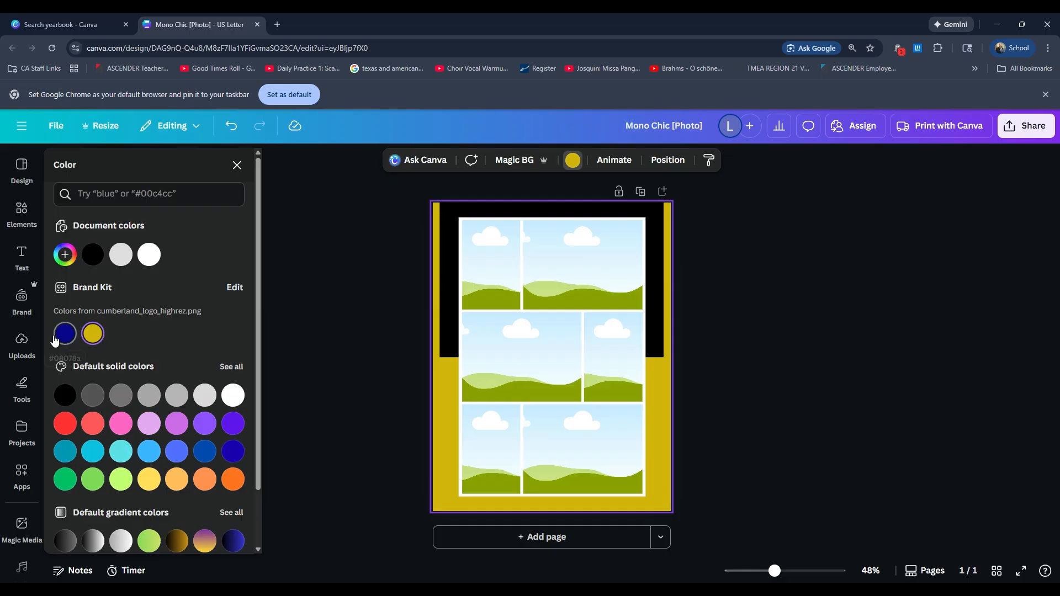
click(57, 337)
Step: Recolor the black rectangle behind the photo grid with the Brand Kit gold #d2b50b
click(456, 298)
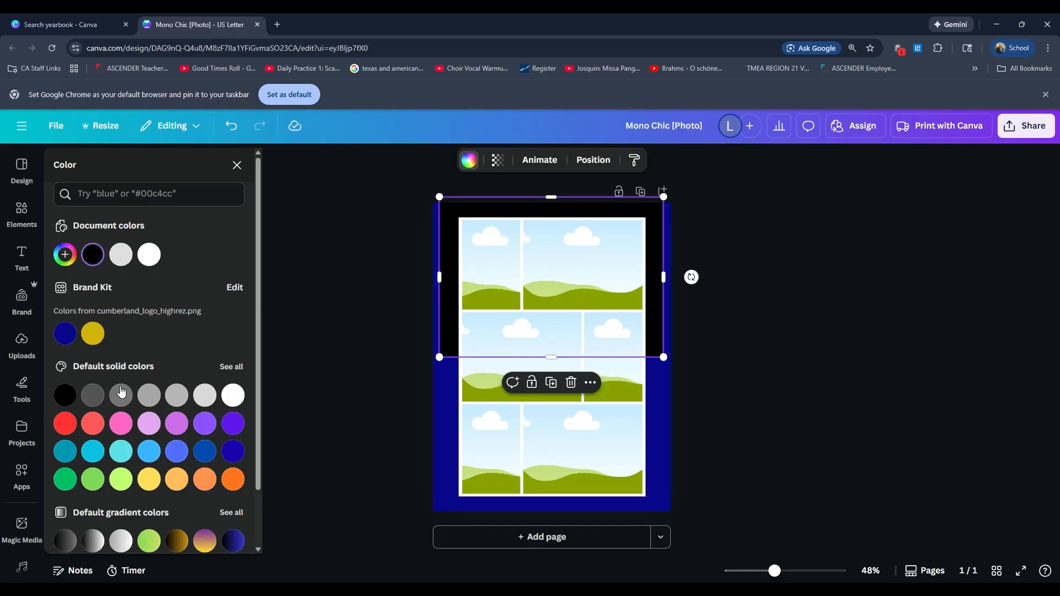
click(92, 334)
key(Escape)
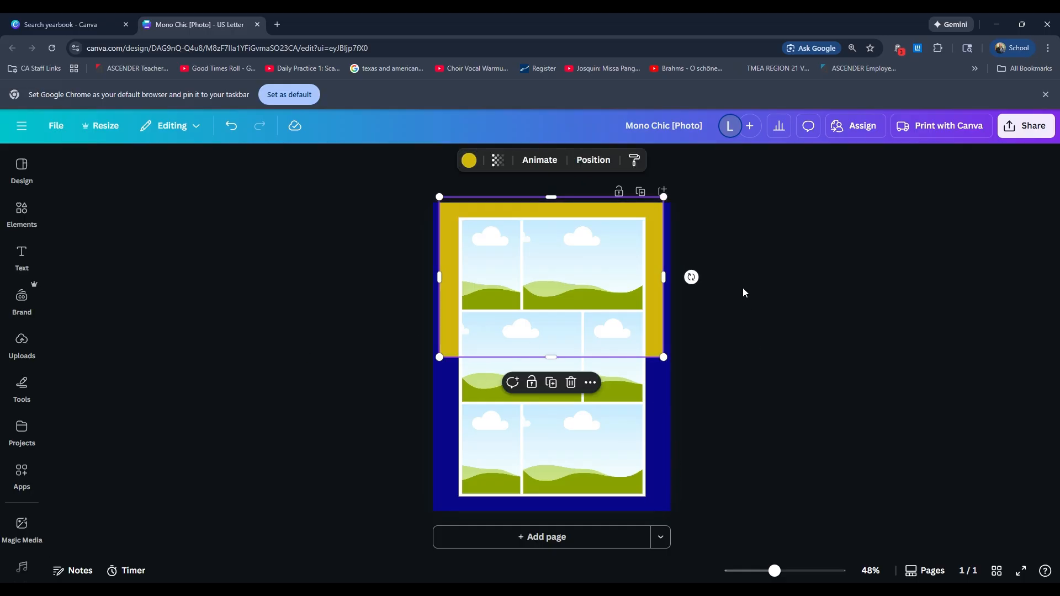
Step: Add a new blank page after the collage page and compare the two pages
click(656, 438)
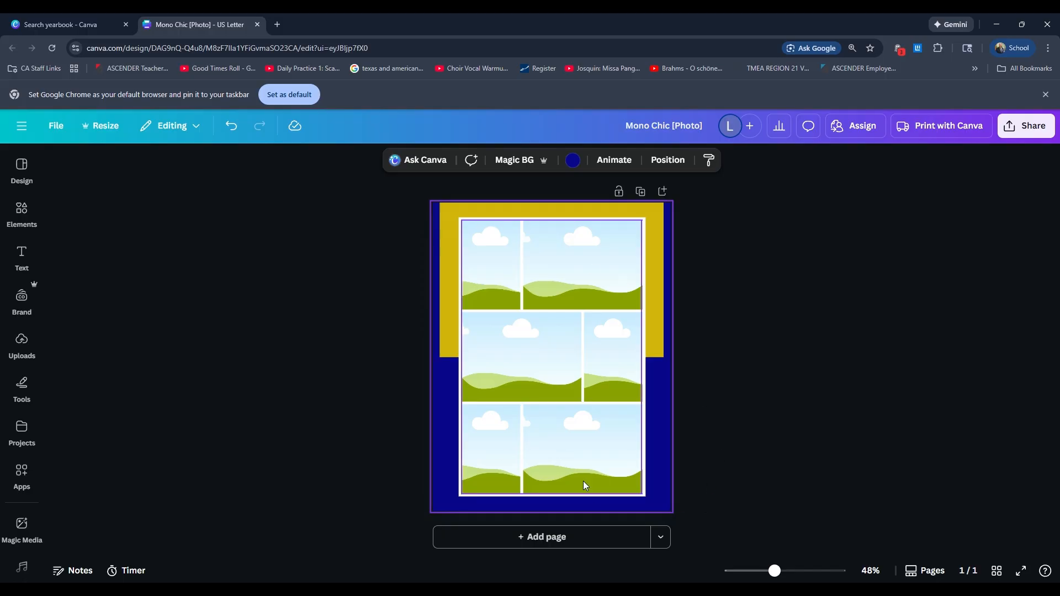
click(551, 246)
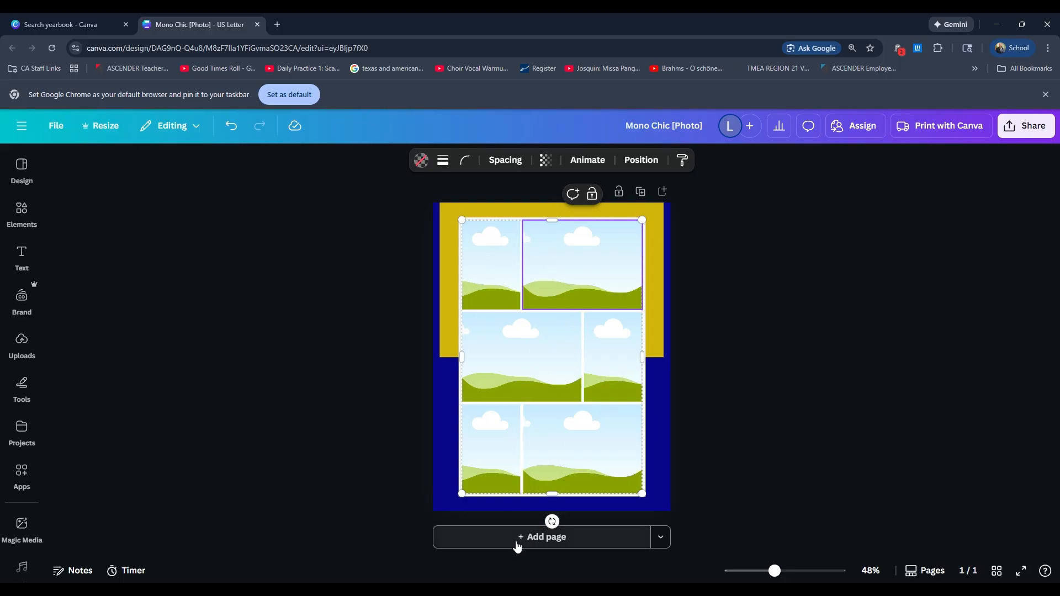
click(547, 537)
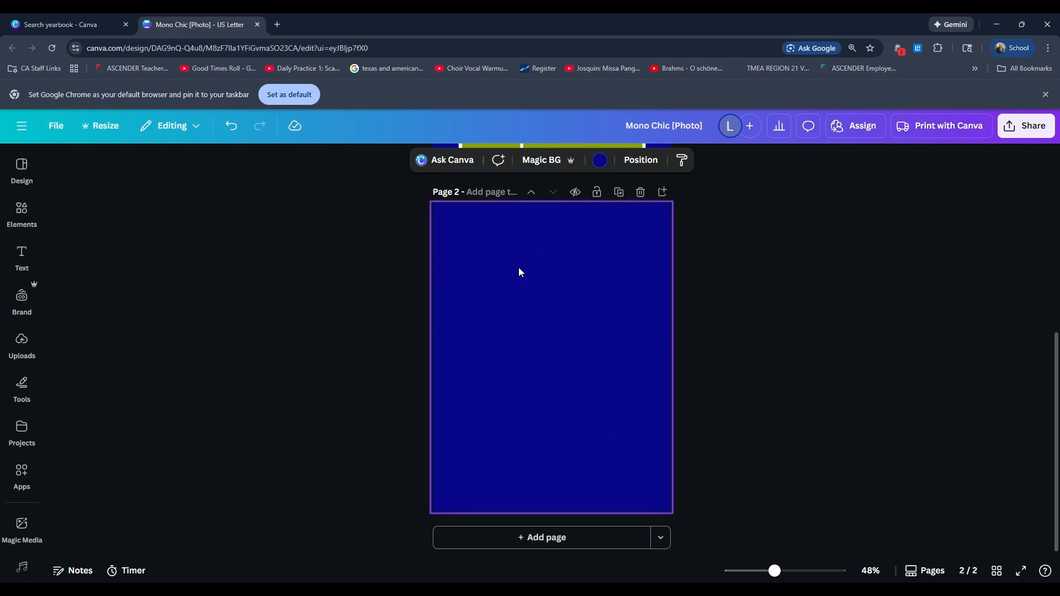
scroll(596, 396, up, 5)
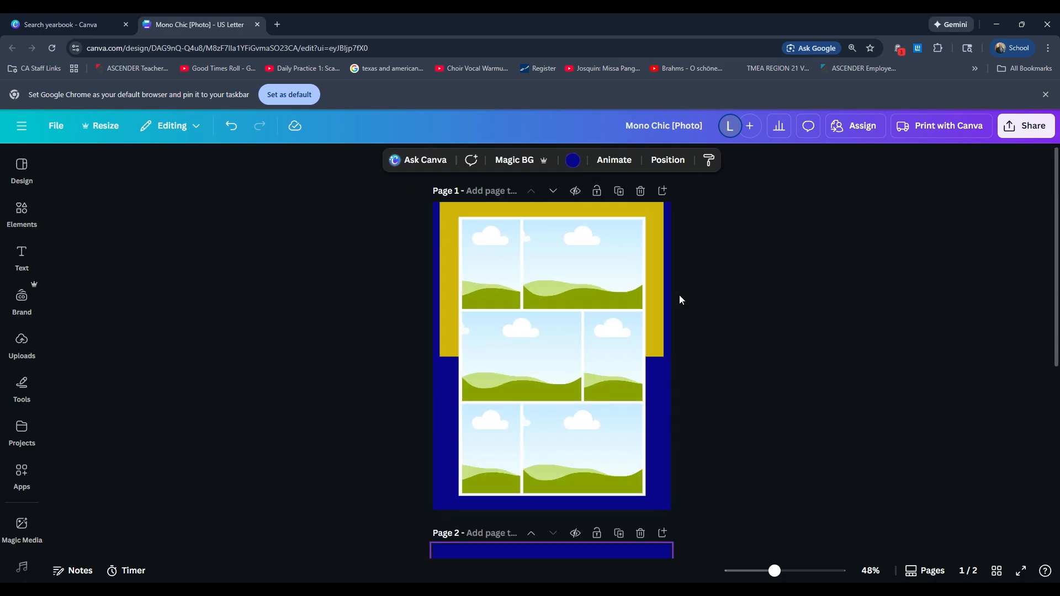
scroll(576, 476, down, 5)
scroll(617, 380, down, 2)
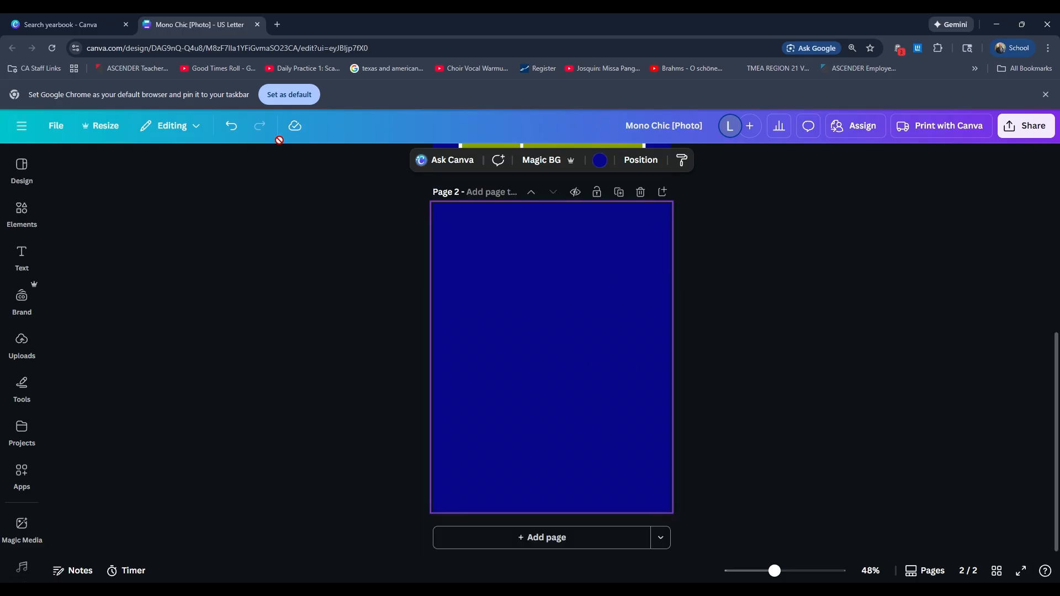
scroll(534, 318, up, 5)
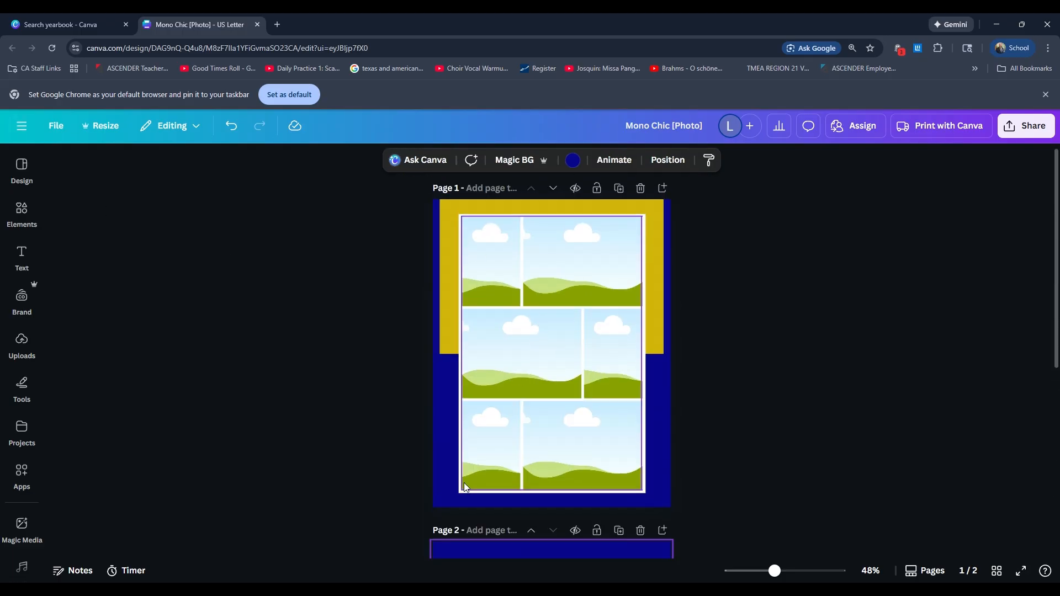
Step: Search the elements for "square" and add a plain square shape to page 2
scroll(463, 483, down, 5)
click(21, 255)
click(19, 220)
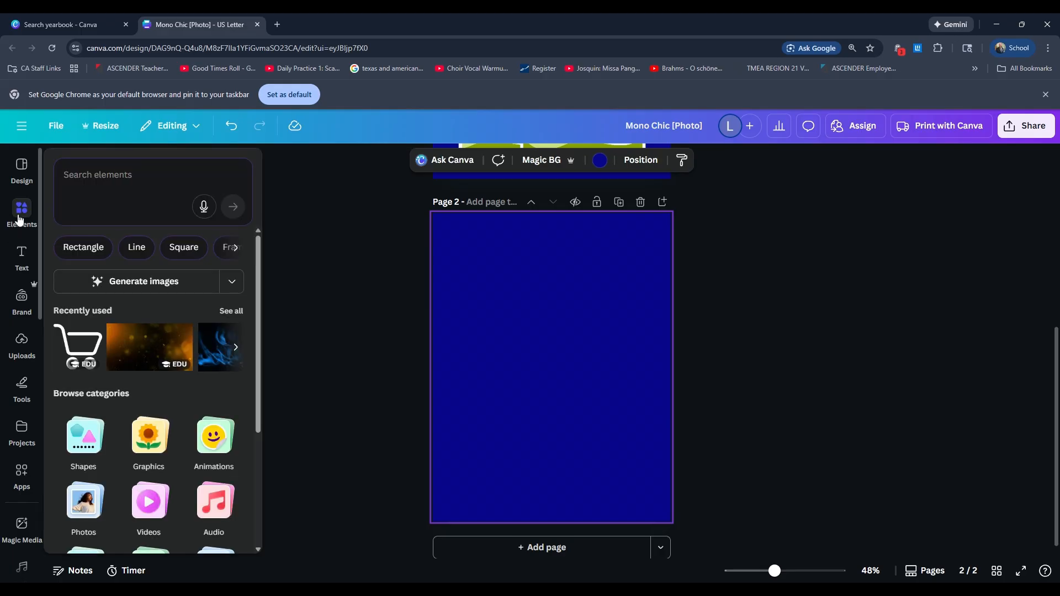
click(125, 165)
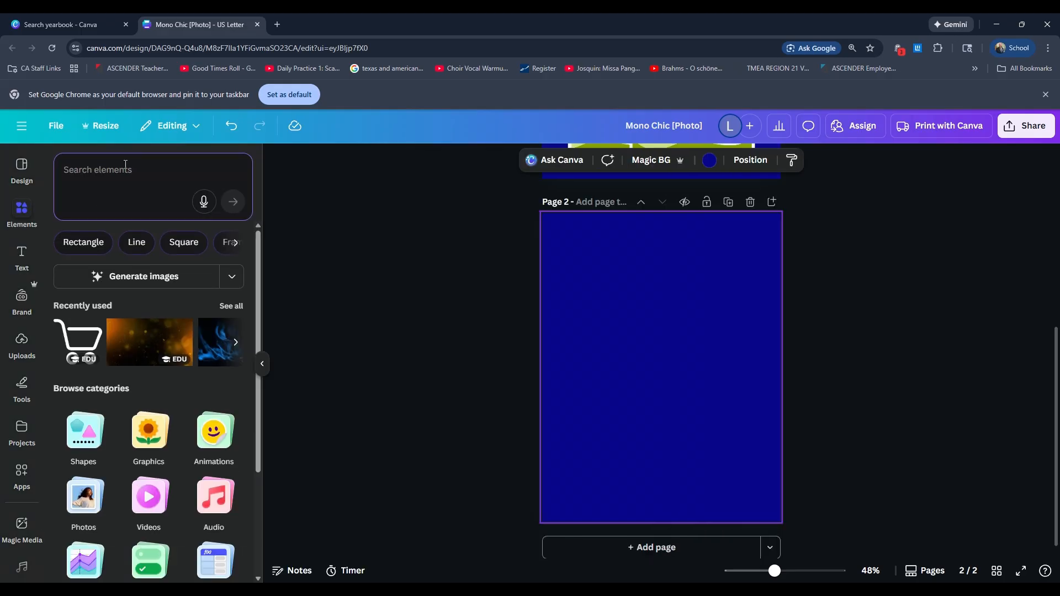
text(square)
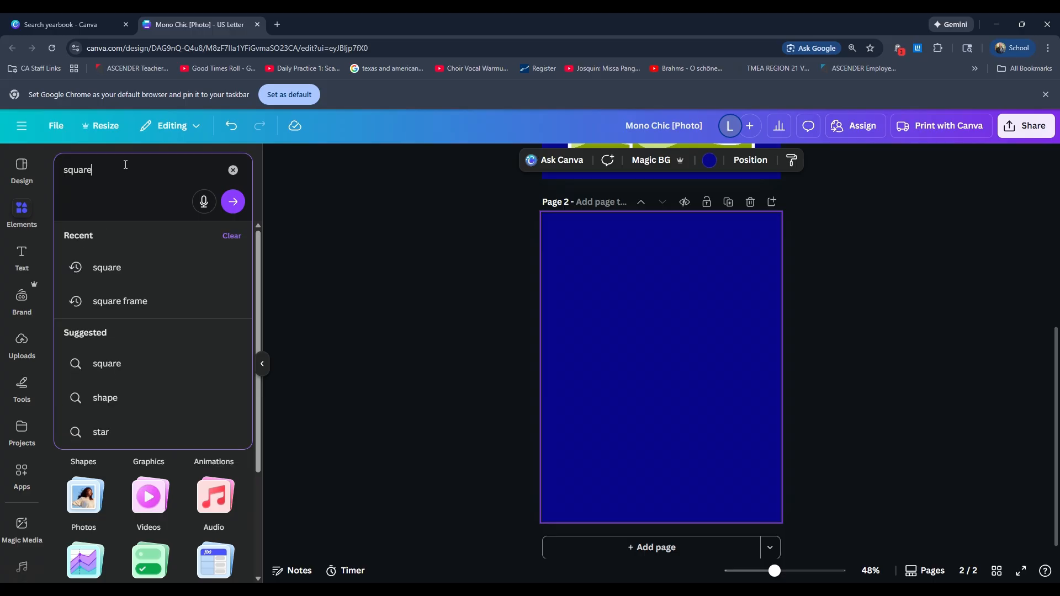
key(Return)
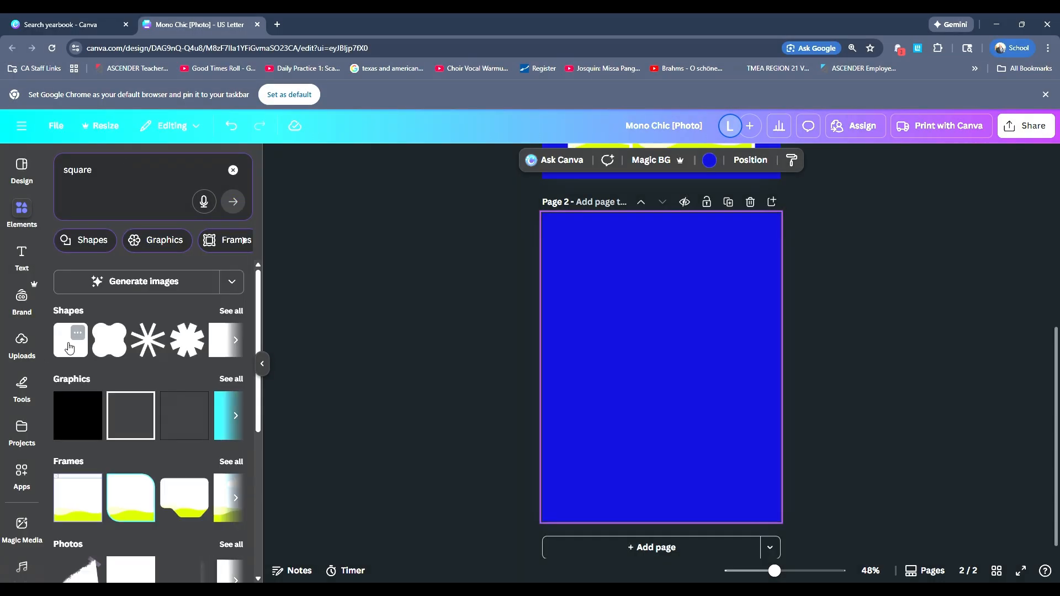
click(215, 338)
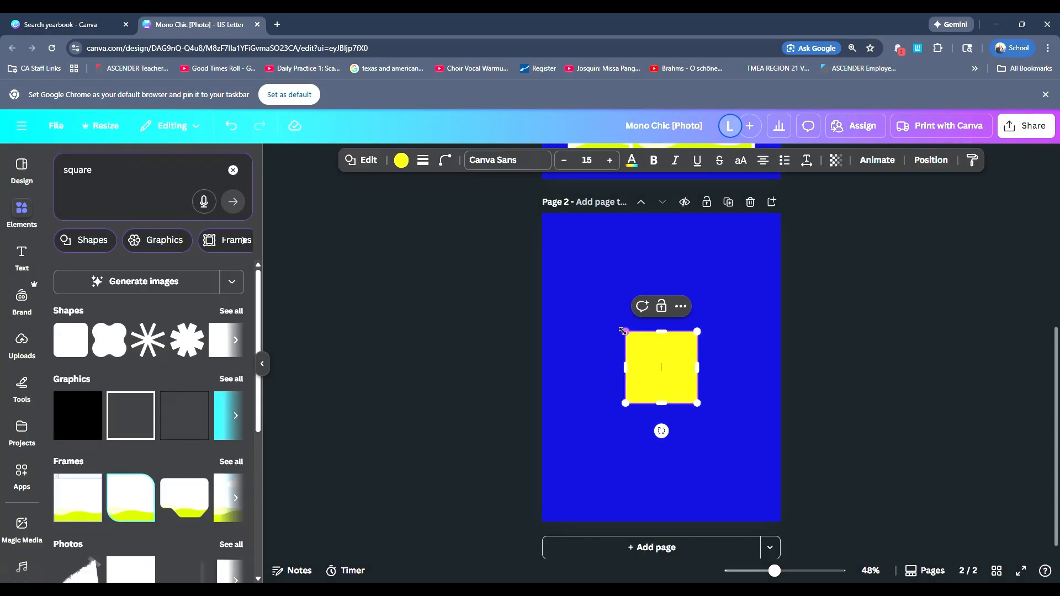
Step: Enlarge the gold square into a wide rectangle across the upper part of page 2, leaving narrow blue margins at its sides
drag(623, 331, 520, 225)
drag(636, 293, 684, 281)
drag(741, 304, 772, 303)
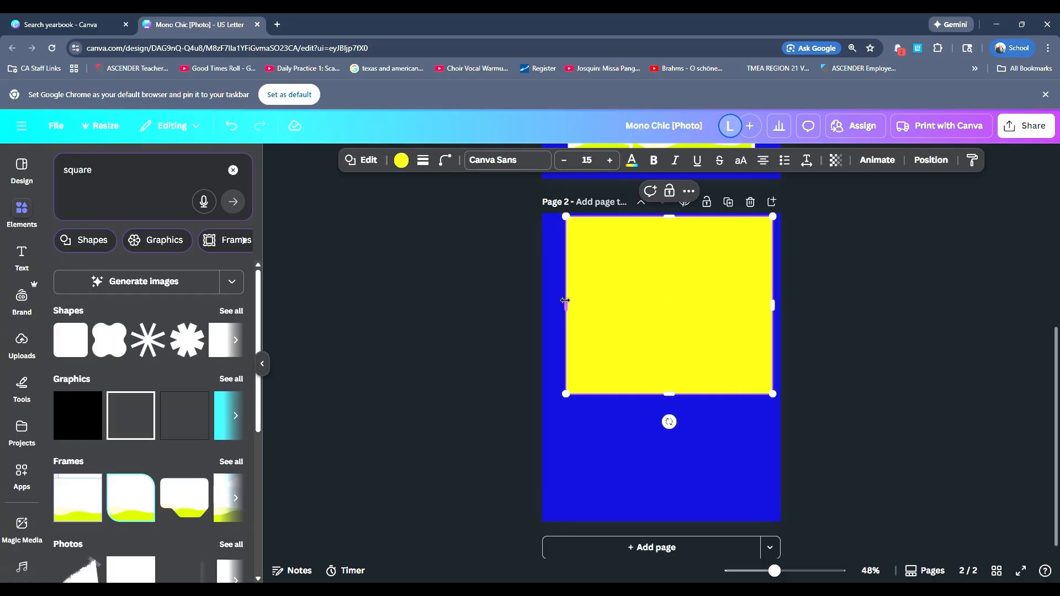
drag(566, 303, 548, 304)
Step: Center the gold rectangle horizontally and set it flush with the upper edge of page 2, matching page 1
scroll(684, 339, up, 5)
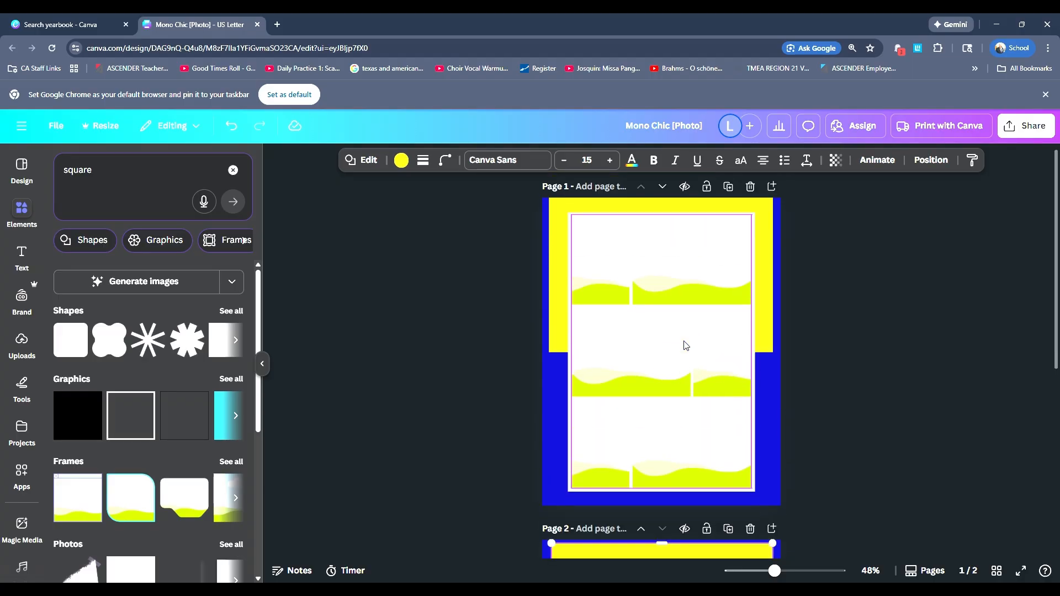
scroll(683, 346, down, 5)
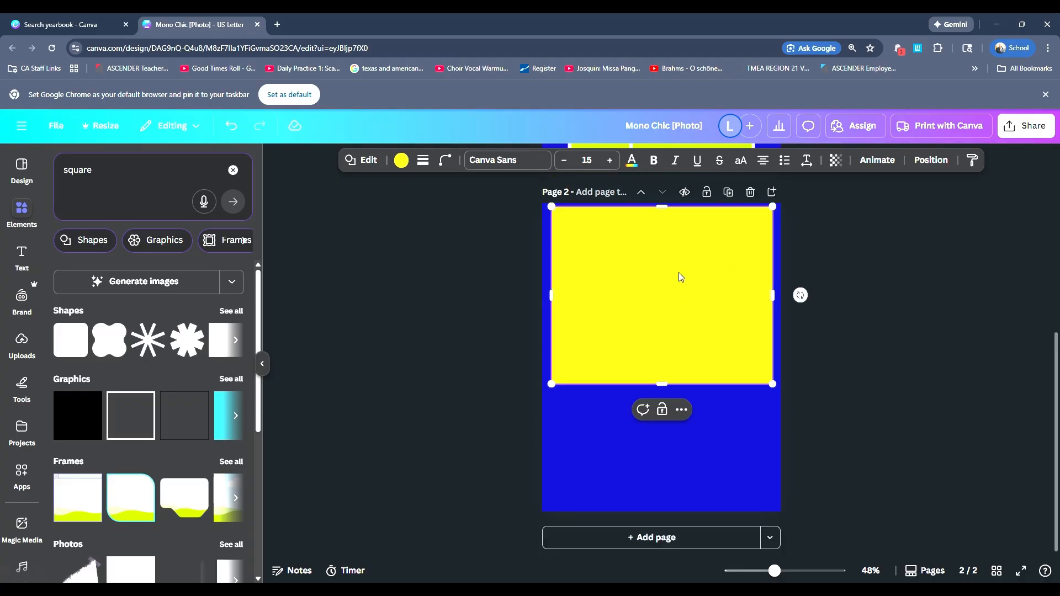
drag(661, 269, 663, 269)
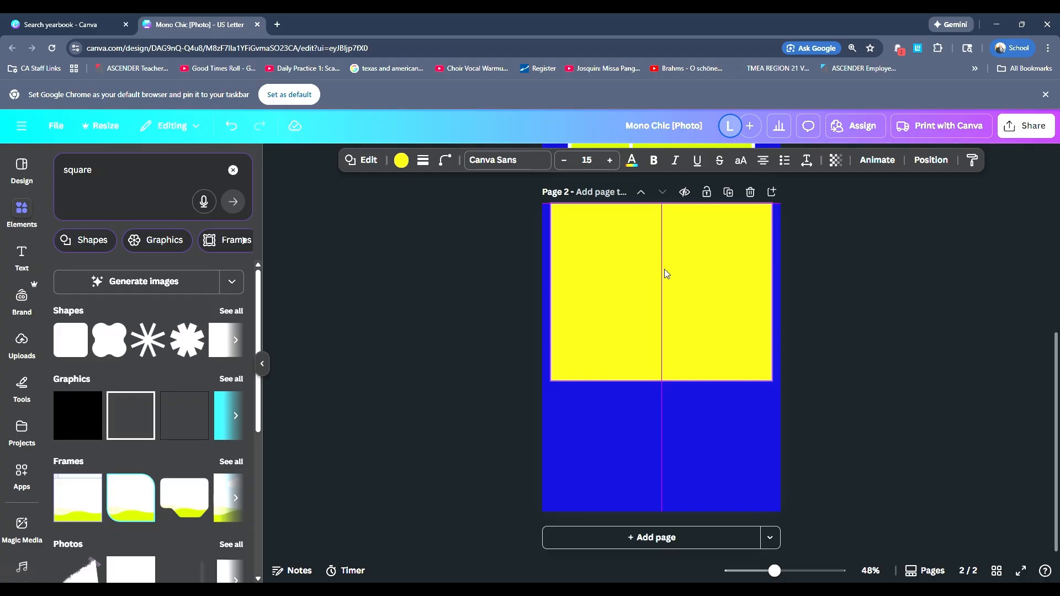
Step: Shorten the gold rectangle on page 2 from its lower edge, using the gold rectangle on page 1 as reference
scroll(712, 350, up, 5)
scroll(712, 350, down, 5)
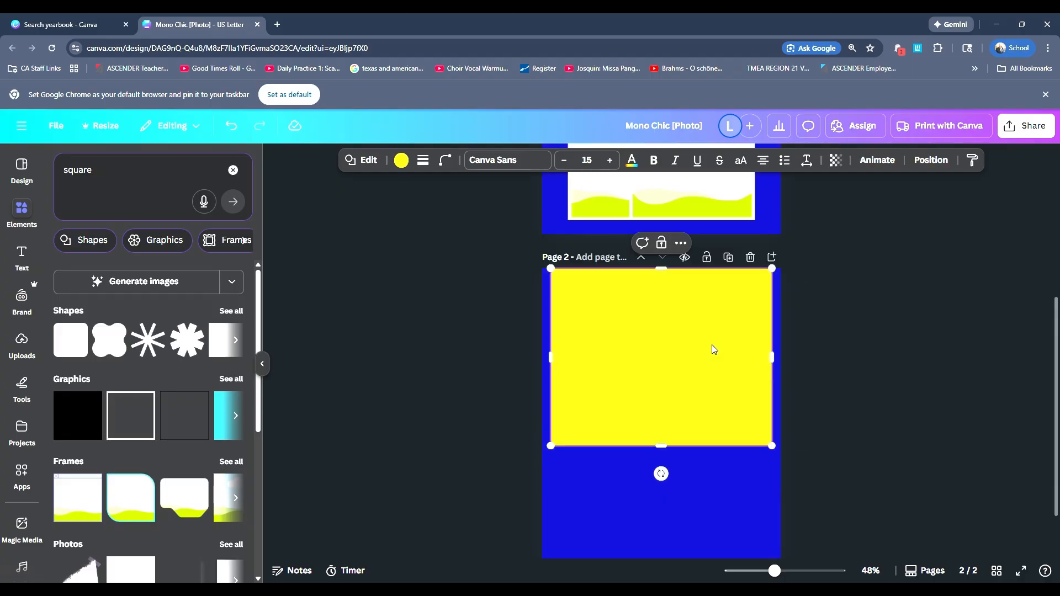
drag(659, 442, 659, 432)
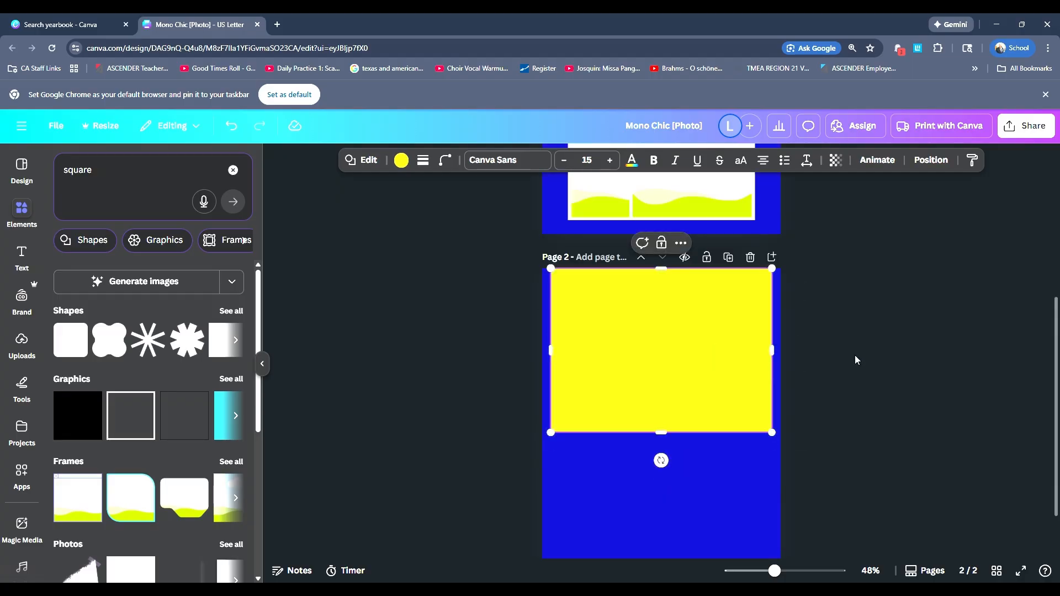
scroll(854, 358, up, 5)
scroll(854, 358, down, 6)
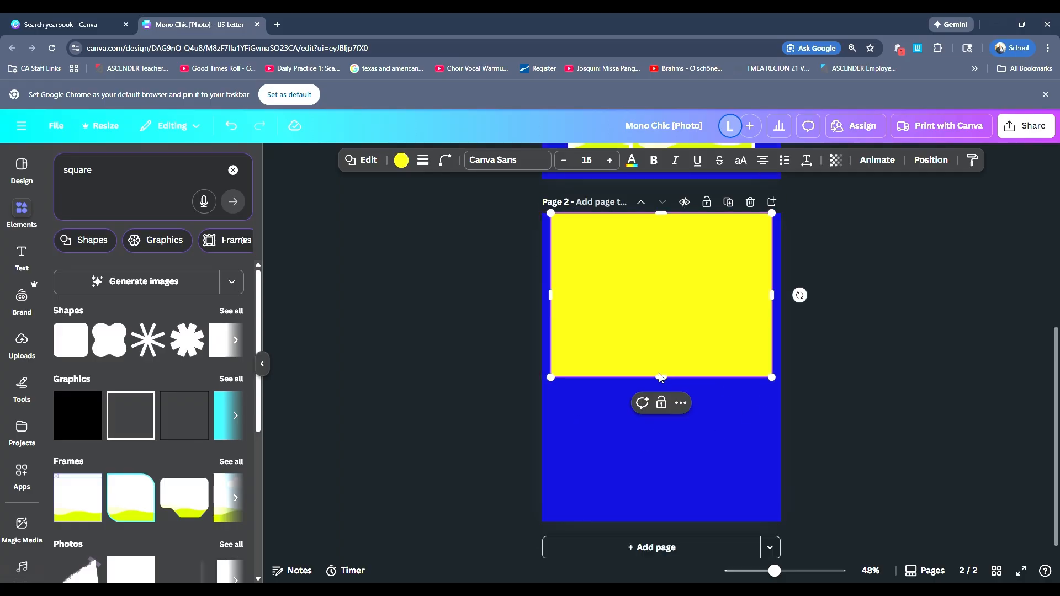
drag(659, 377, 659, 374)
Step: Search the elements for "frames" and show all results in the Frames category
drag(123, 173, 19, 177)
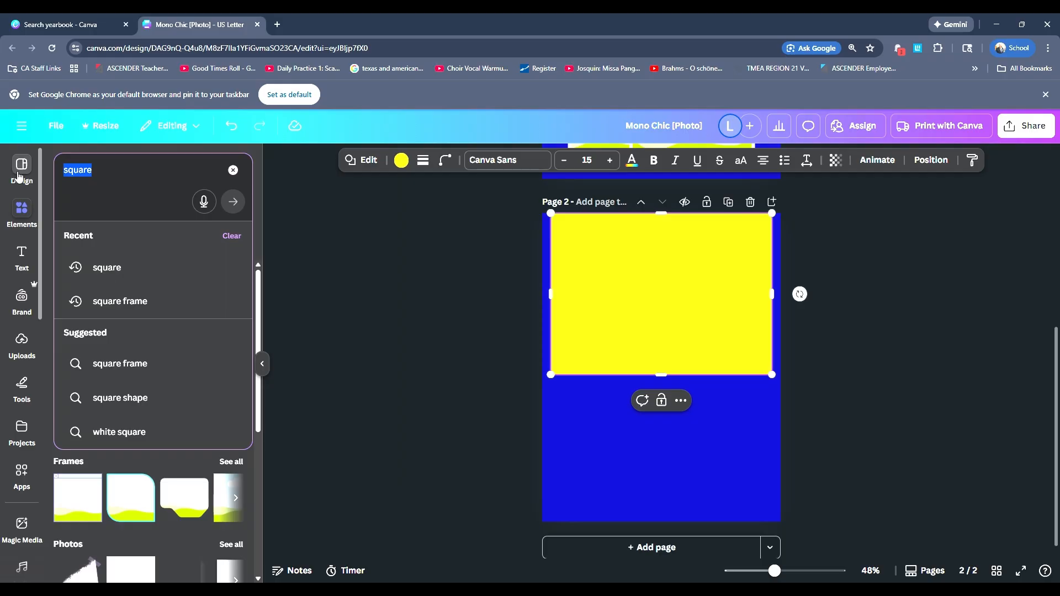
text(frames)
key(Return)
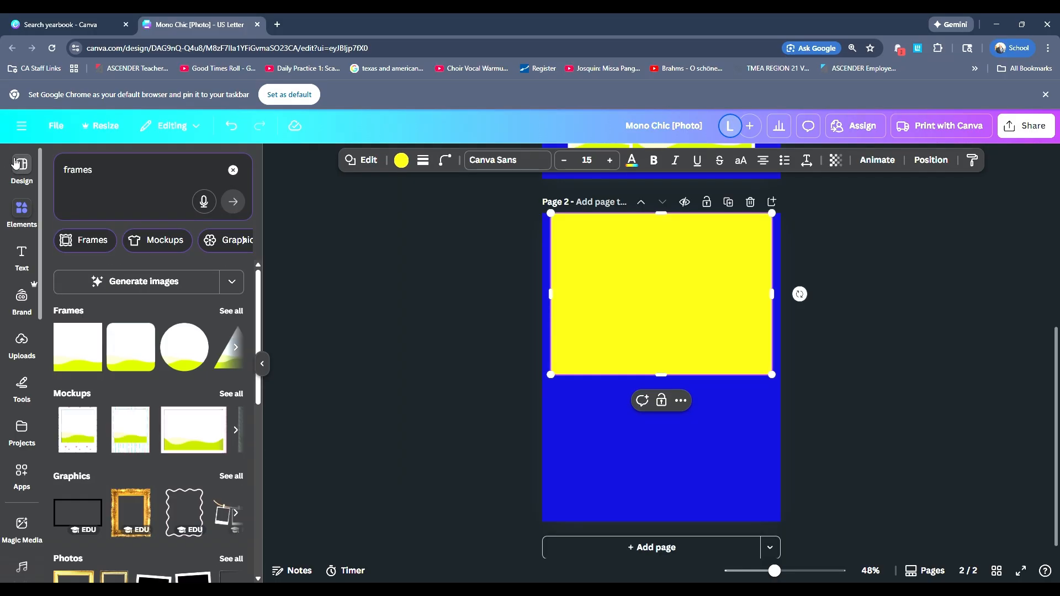
click(228, 312)
Step: Examine the available frame shapes and compare them with the collage layout on page 1
scroll(141, 355, down, 10)
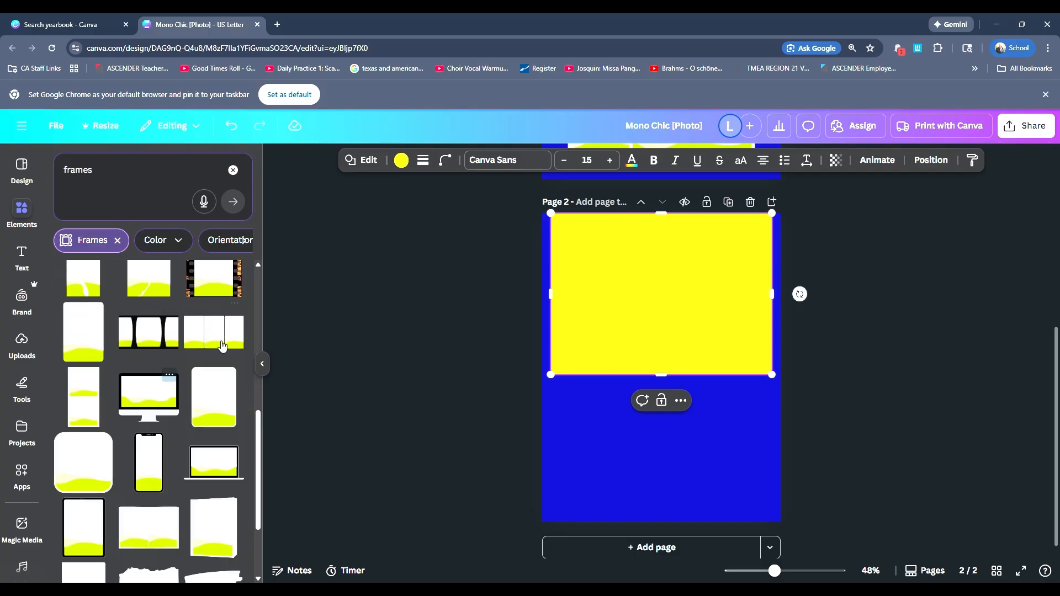
scroll(175, 390, down, 2)
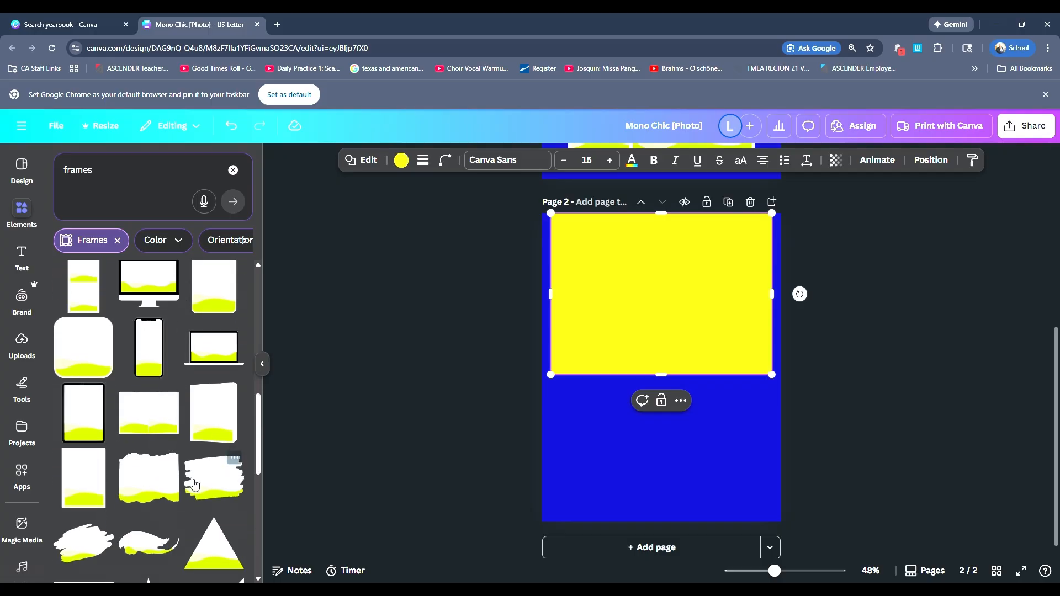
scroll(194, 485, down, 3)
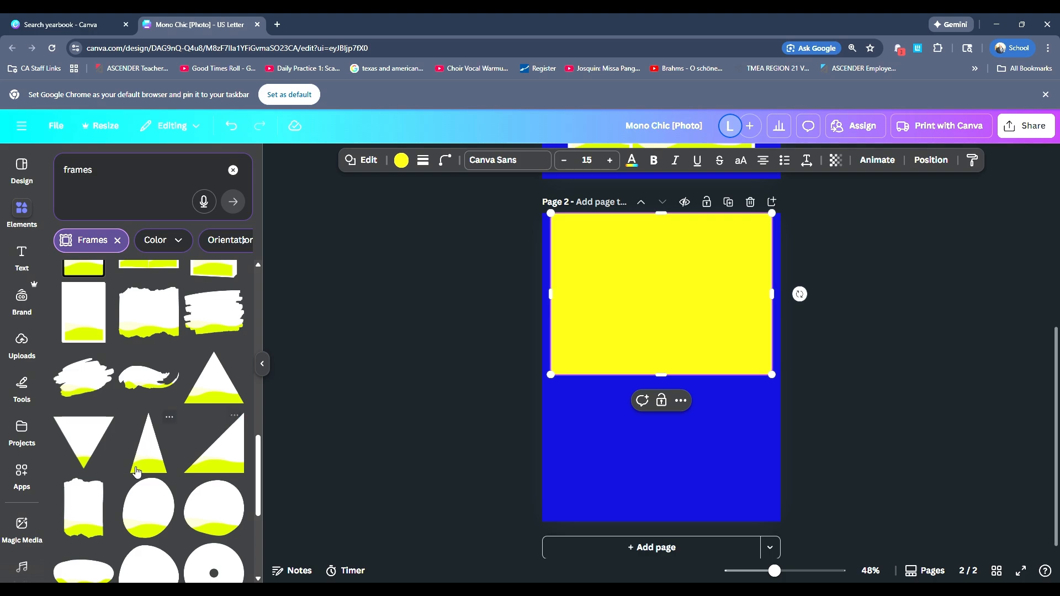
scroll(138, 469, down, 5)
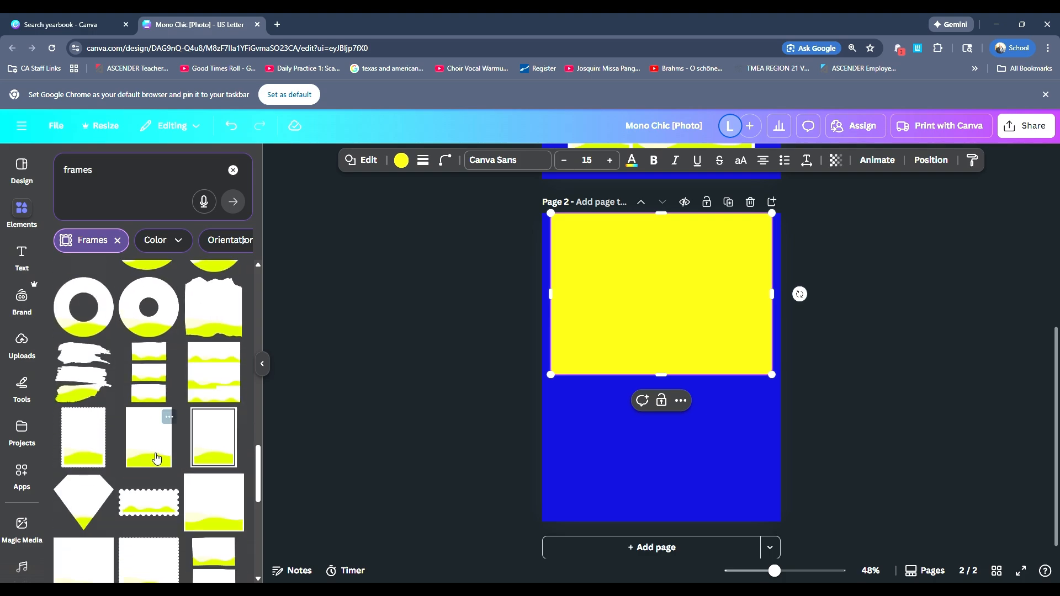
scroll(154, 442, down, 2)
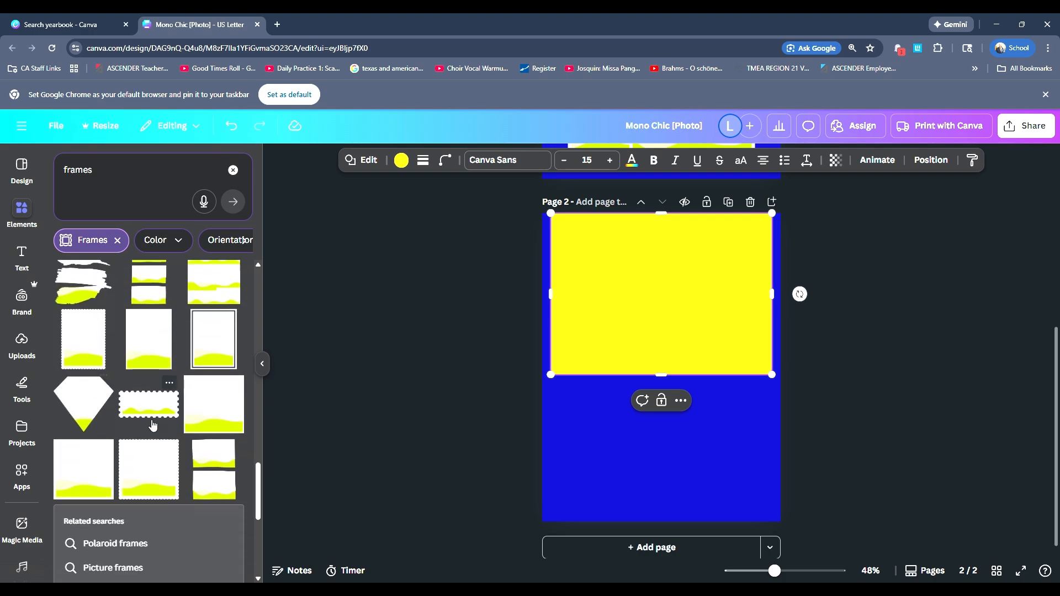
scroll(153, 424, down, 1)
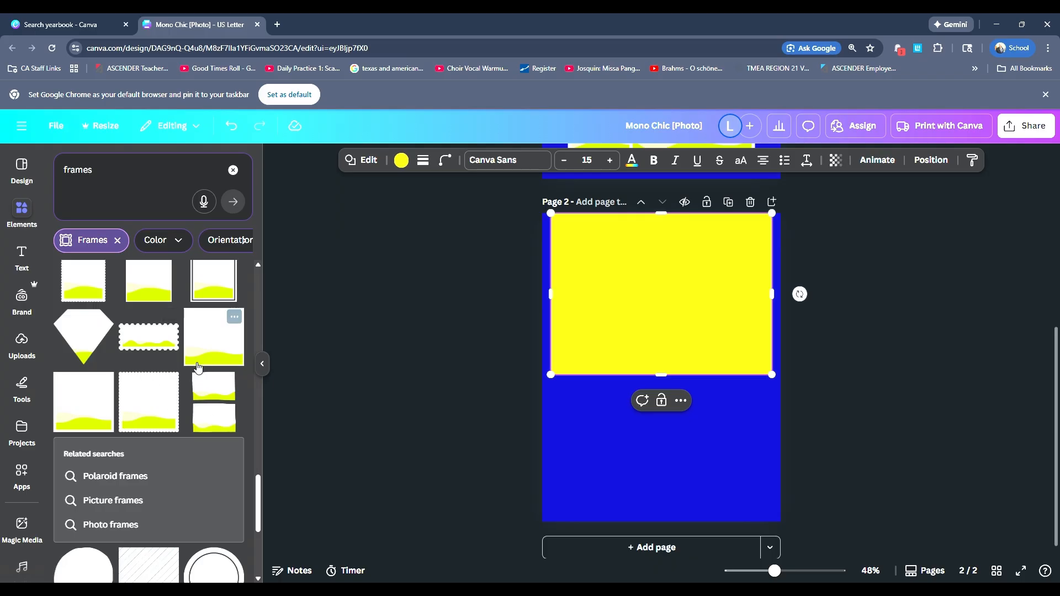
scroll(198, 367, down, 4)
scroll(167, 419, down, 2)
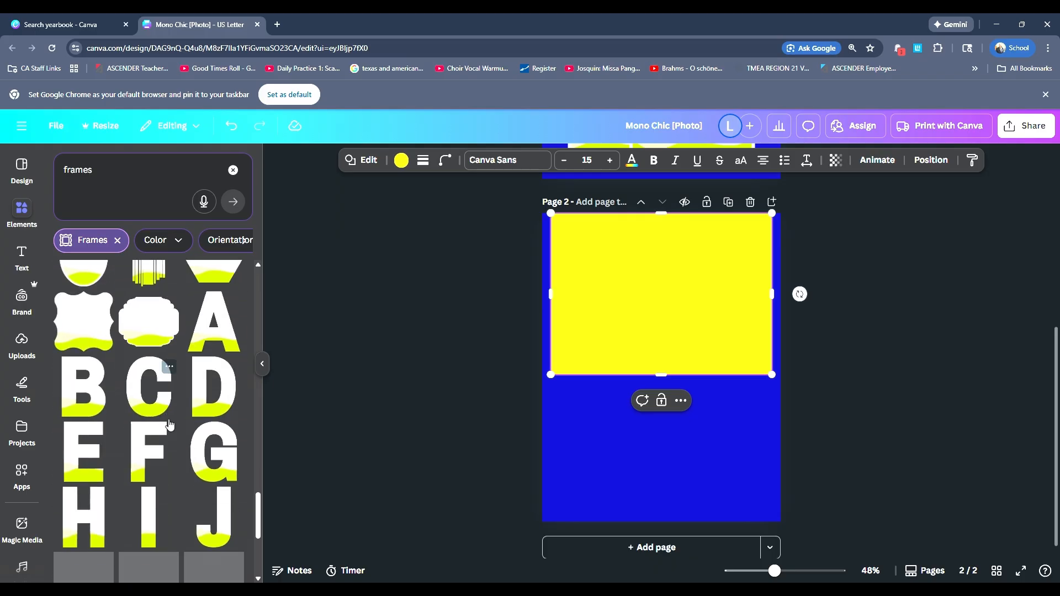
scroll(167, 420, down, 6)
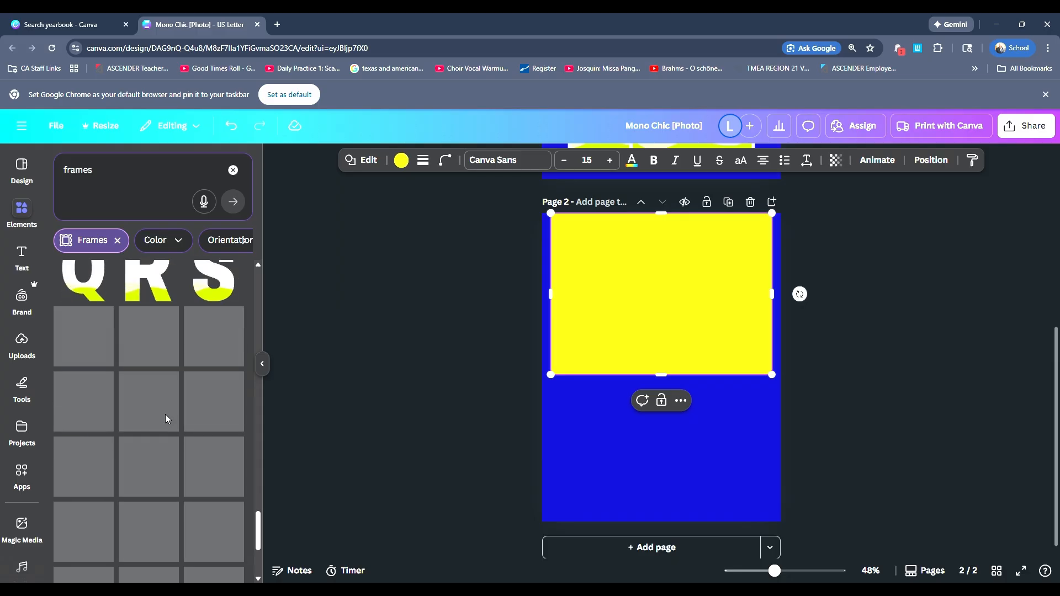
scroll(142, 443, down, 5)
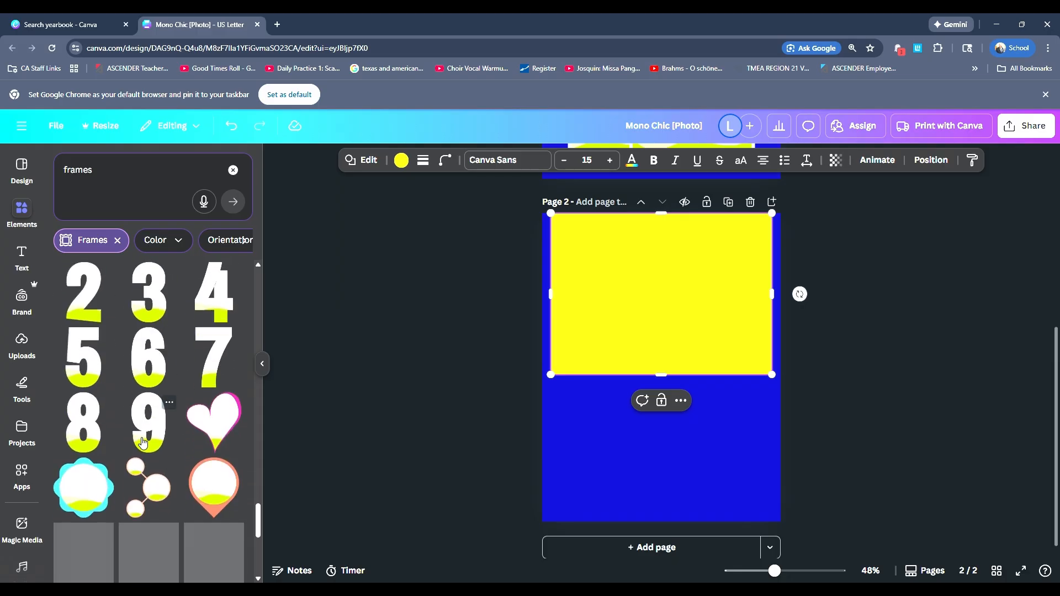
scroll(155, 447, down, 6)
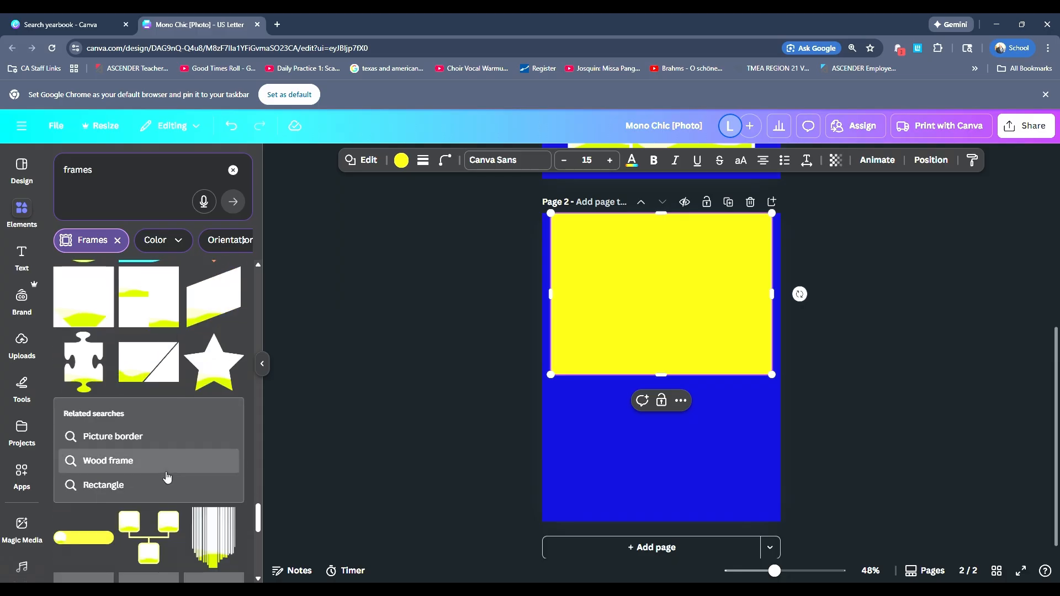
scroll(169, 440, up, 20)
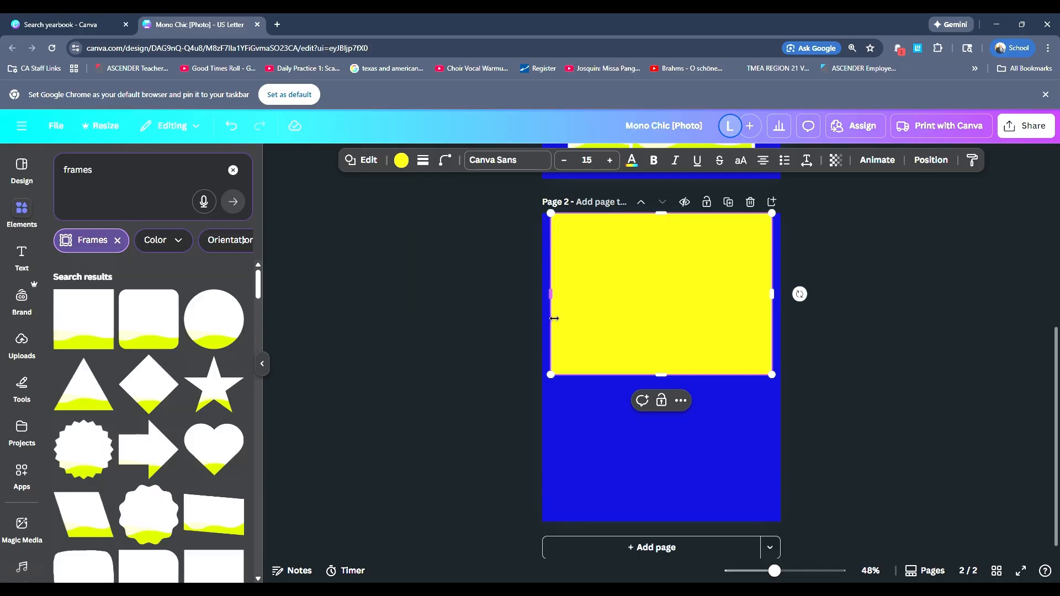
scroll(557, 326, up, 6)
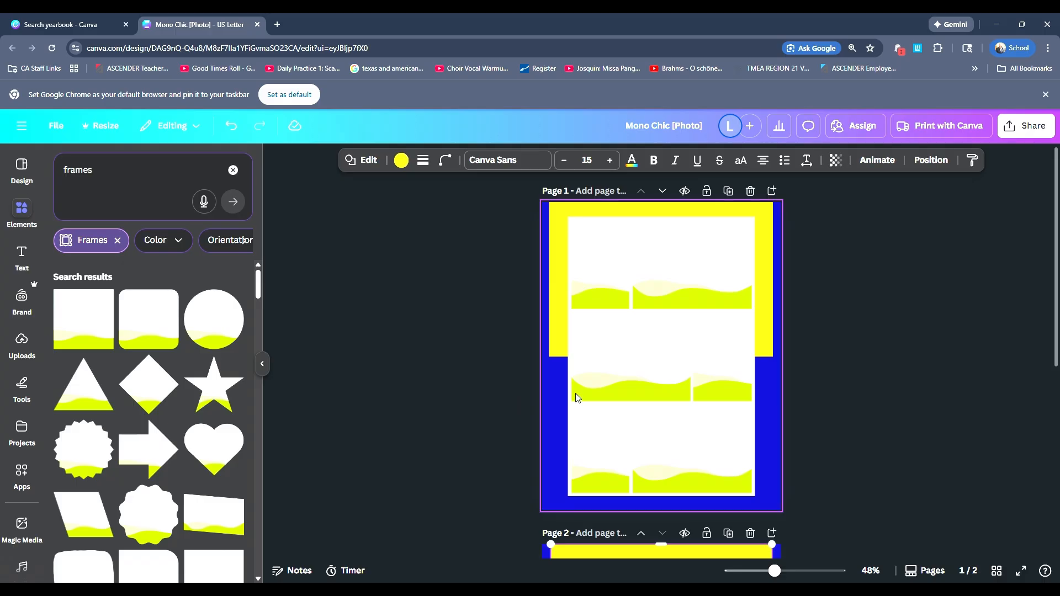
scroll(586, 358, down, 5)
scroll(130, 424, down, 1)
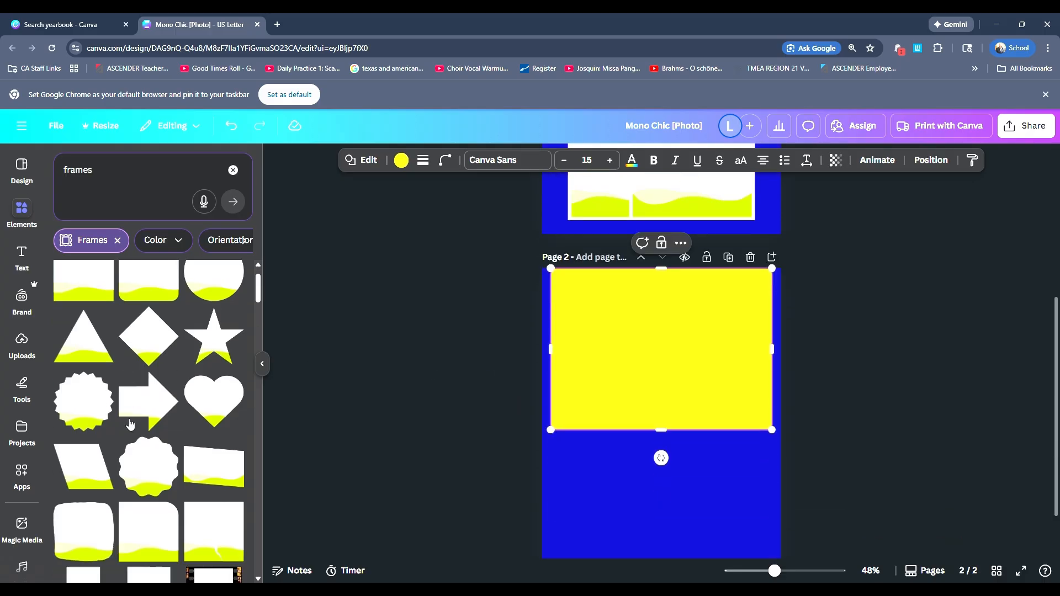
scroll(130, 424, down, 3)
scroll(144, 380, up, 3)
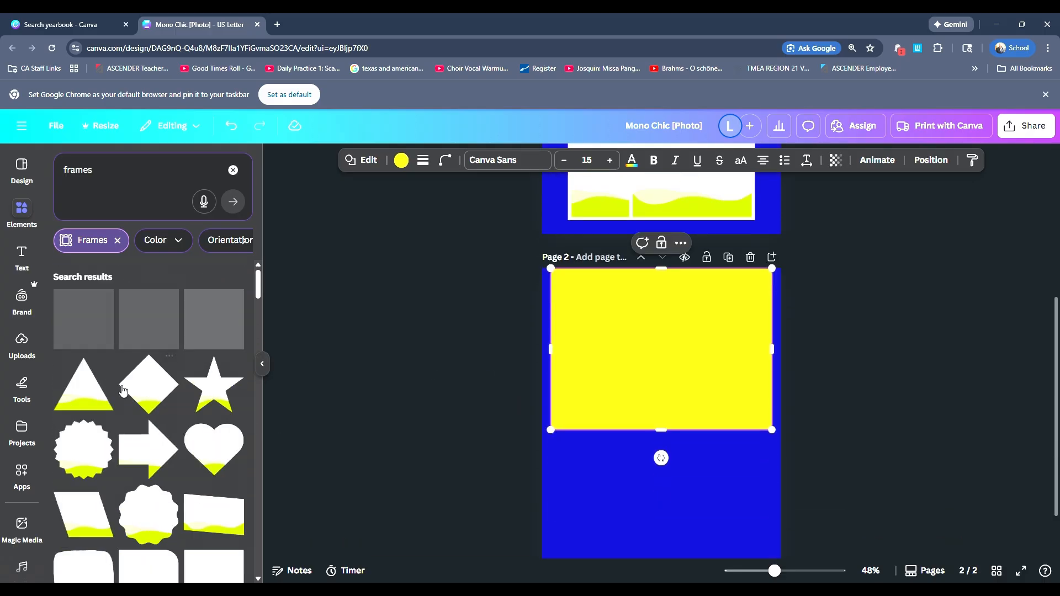
Step: Add a plain square frame in the upper-left corner of page 2's gold rectangle and reshape it into a small portrait frame
drag(84, 320, 600, 353)
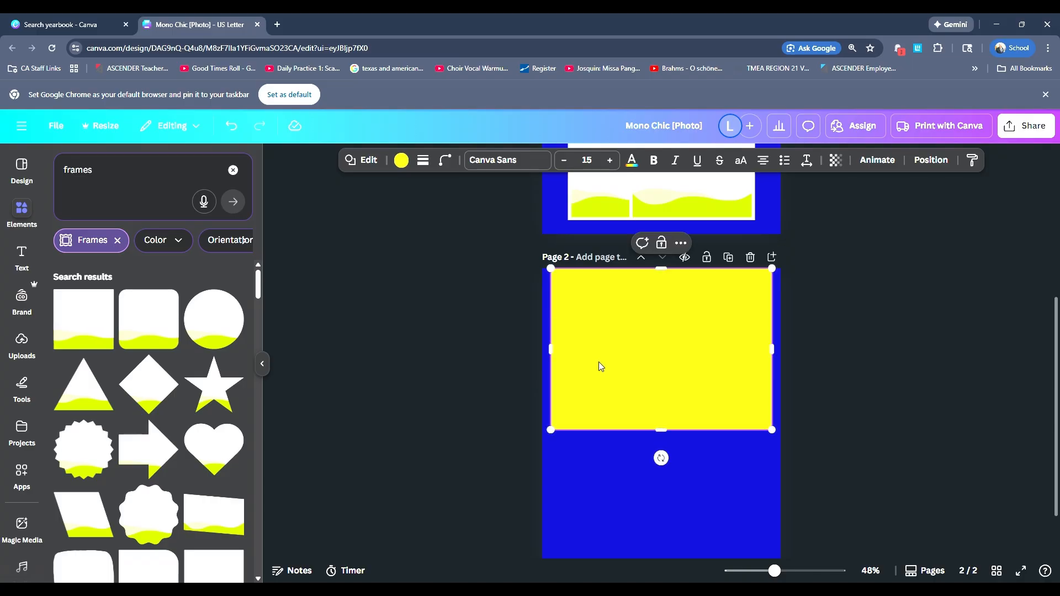
click(104, 300)
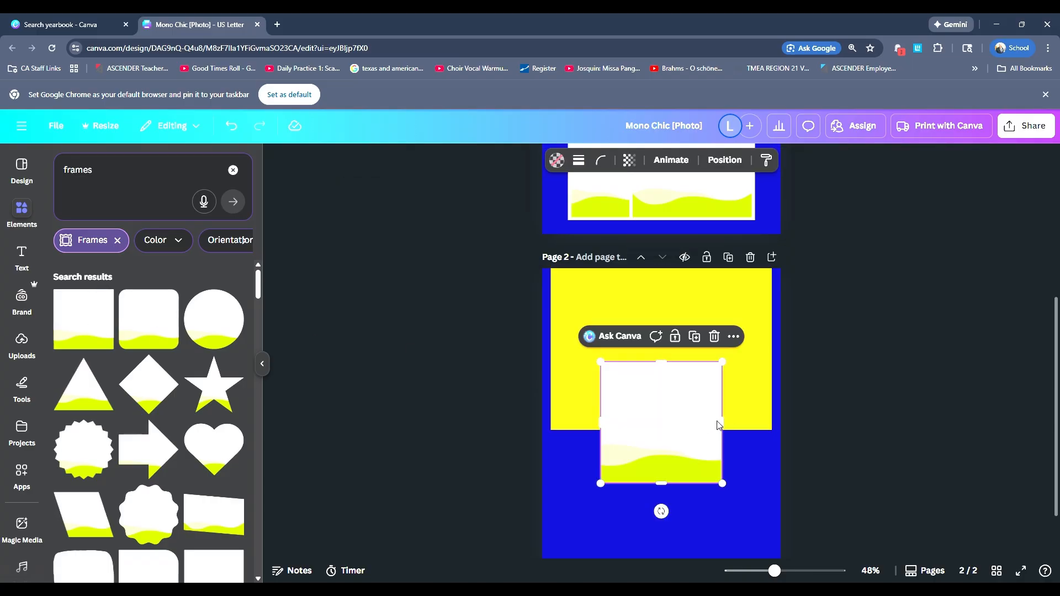
drag(722, 423, 762, 422)
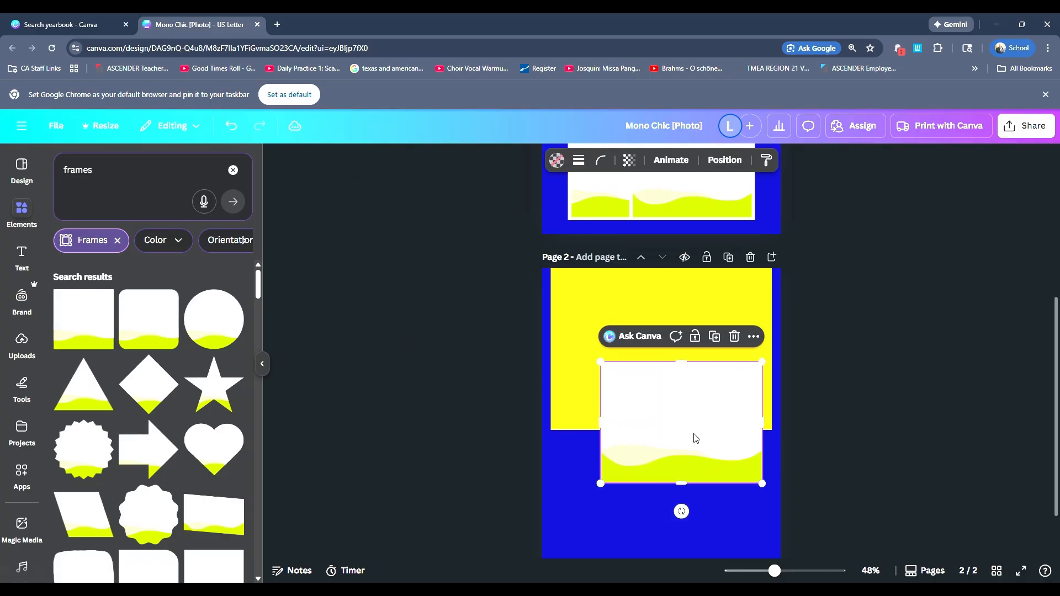
drag(693, 438, 657, 353)
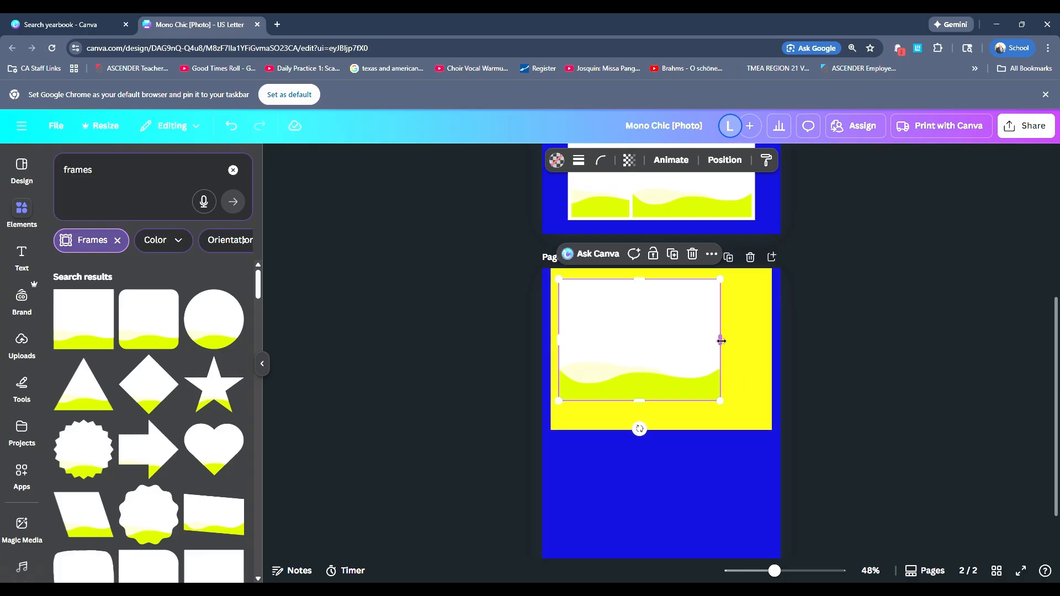
drag(722, 341, 648, 331)
drag(602, 401, 602, 391)
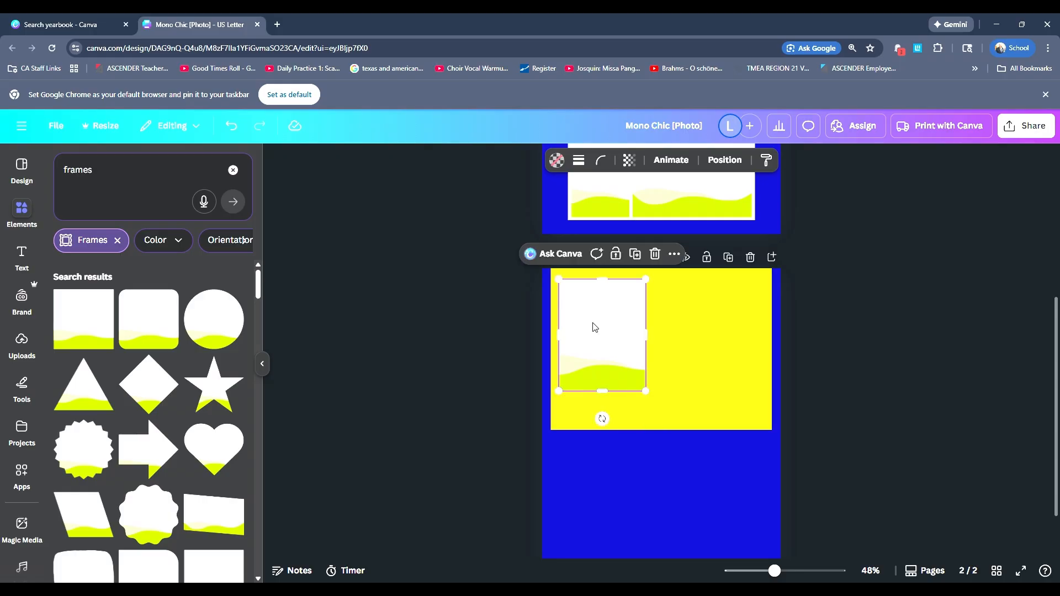
key(ctrl+j)
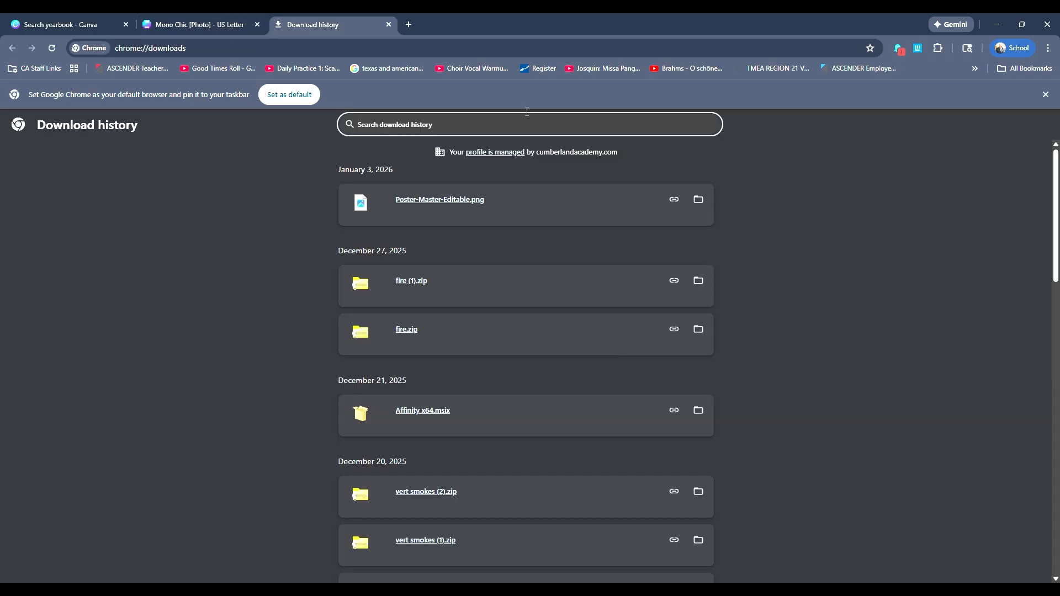
click(250, 26)
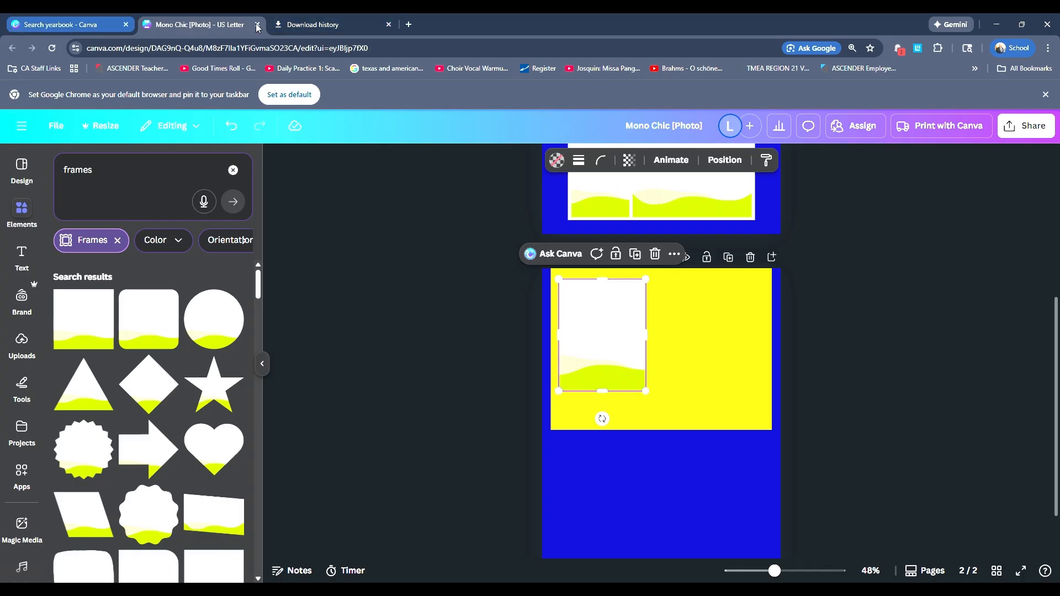
Step: Close the Mono Chic template preview on the yearbook search page and return to the open design
click(292, 26)
click(91, 24)
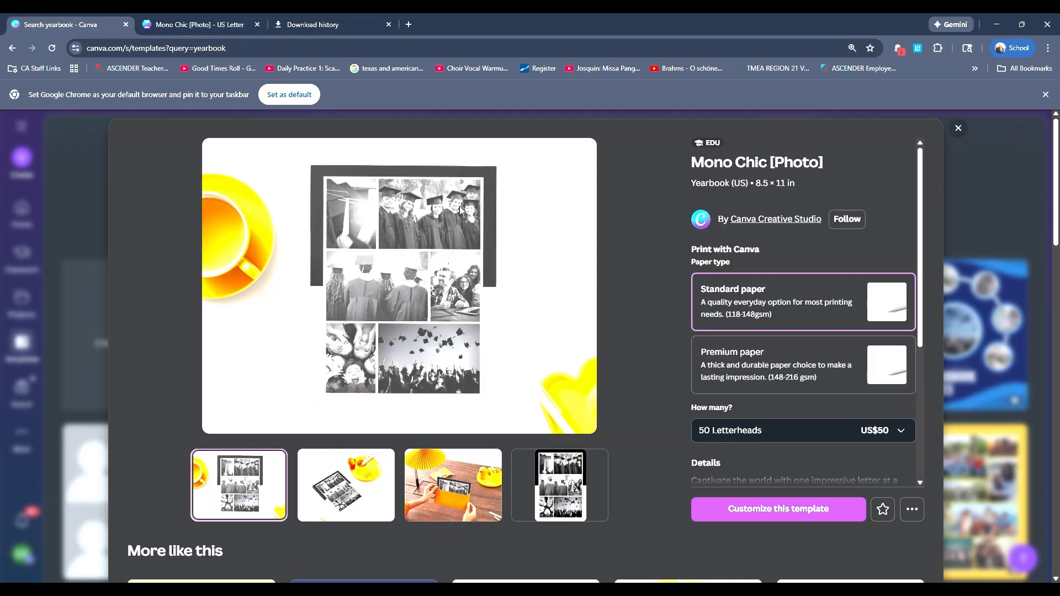
click(958, 129)
click(199, 26)
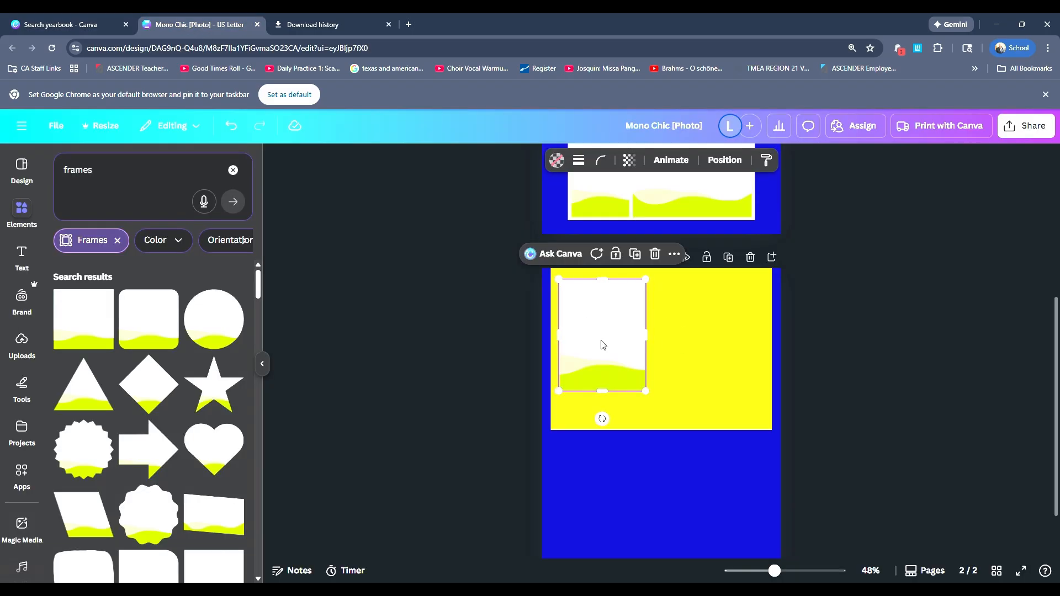
Step: Narrow page 2's portrait frame near the rectangle's corner and place a wider duplicate beside it to complete the top row
drag(603, 344, 632, 331)
key(ctrl+d)
click(676, 334)
click(642, 329)
click(649, 331)
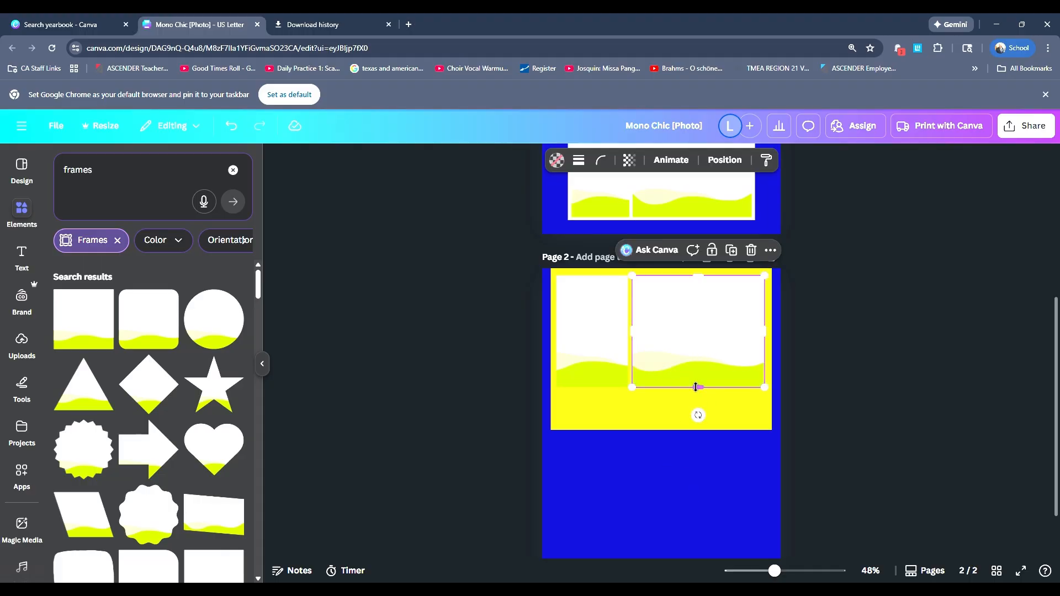
scroll(693, 403, up, 5)
scroll(684, 431, down, 5)
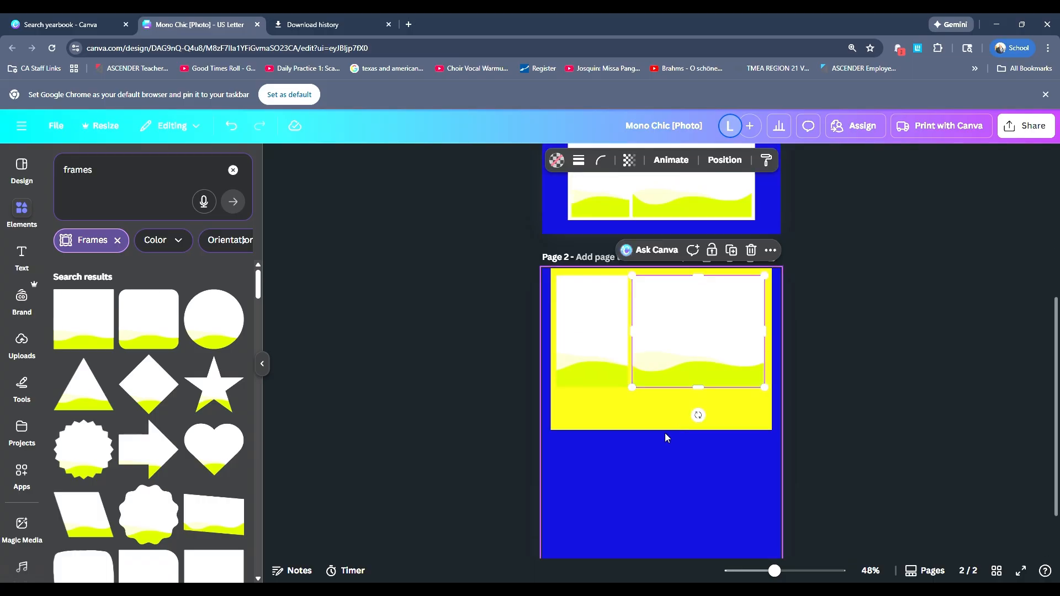
Step: Duplicate both top-row frames on page 2 and place the copies directly below as a second row
scroll(665, 433, down, 1)
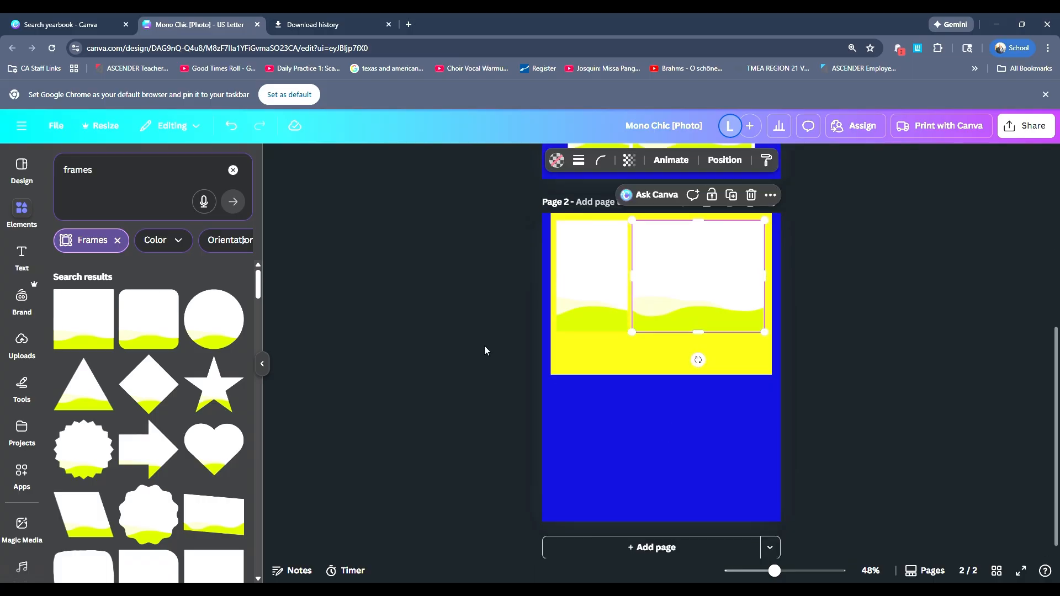
click(598, 304)
shift+click(678, 302)
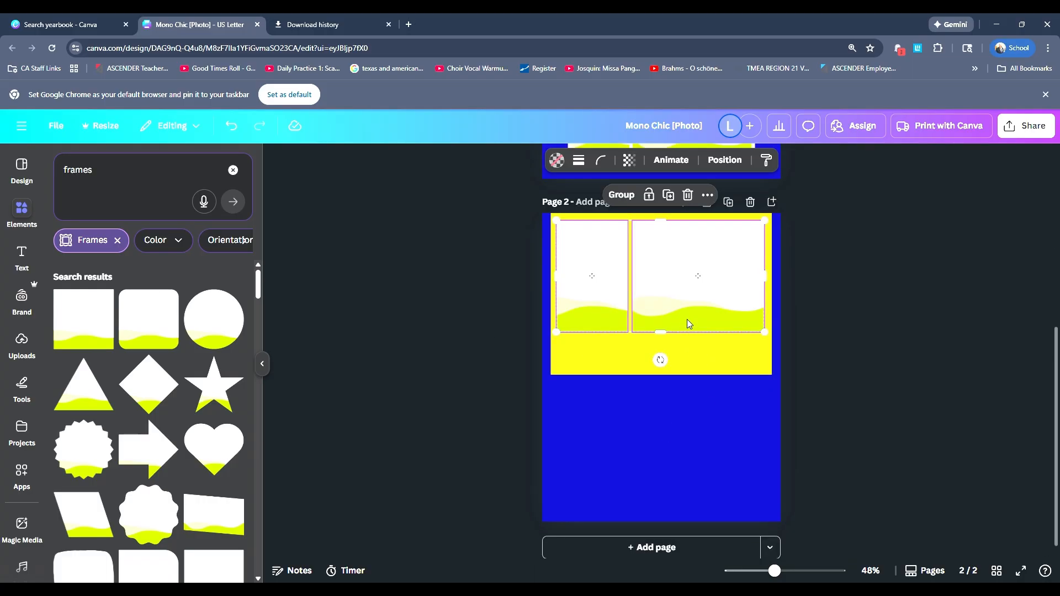
mouse_move(661, 360)
mouse_down()
mouse_move(575, 320)
mouse_move(690, 255)
mouse_move(665, 248)
mouse_move(787, 356)
mouse_move(668, 378)
mouse_up()
drag(691, 303, 685, 403)
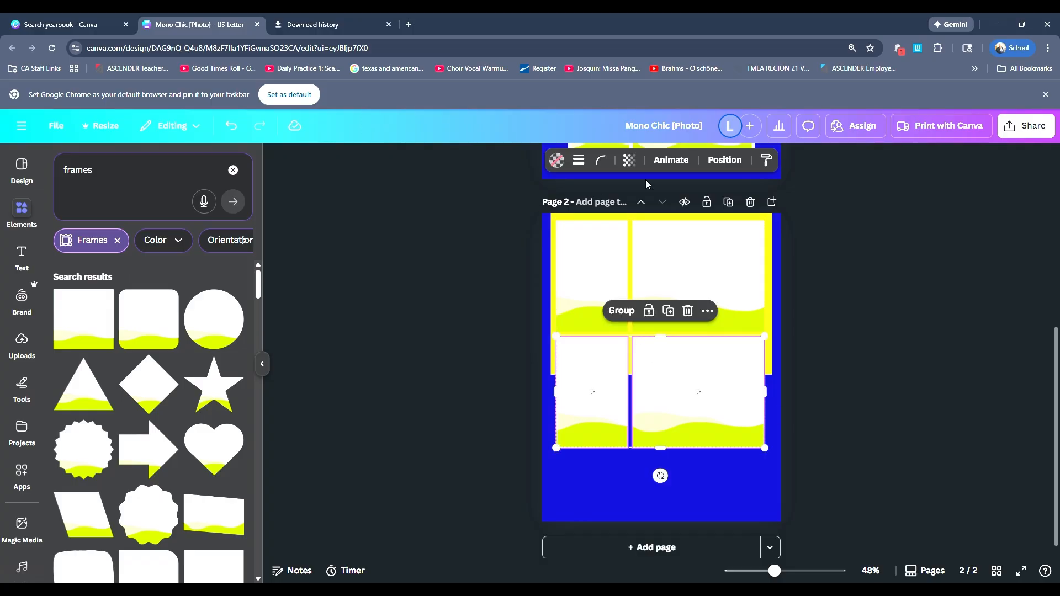
Step: Swap the two second-row frames so the wide one comes first and the narrow one sits on its right
click(730, 166)
click(246, 161)
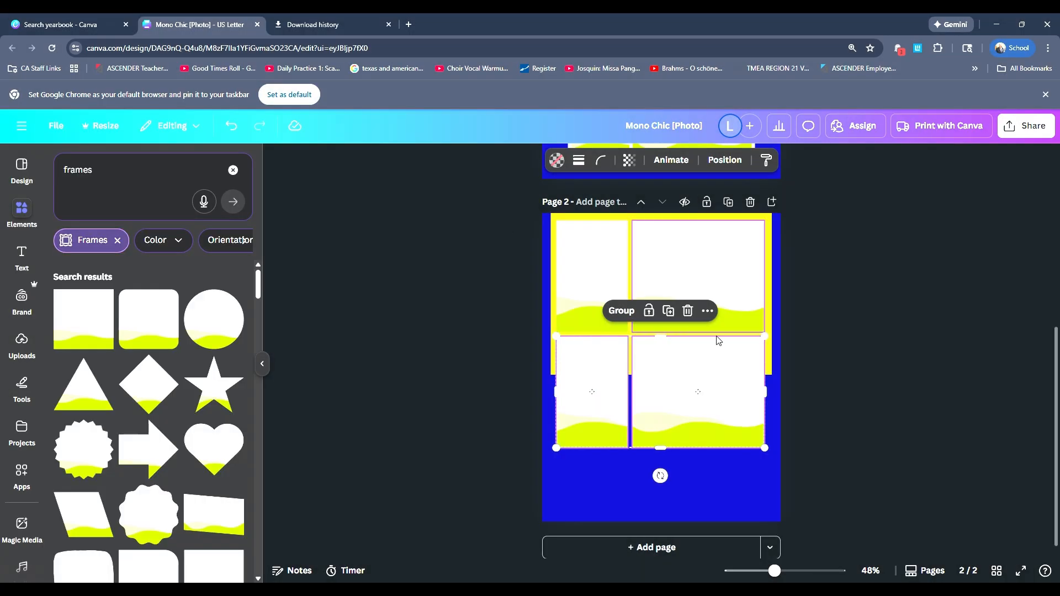
click(595, 421)
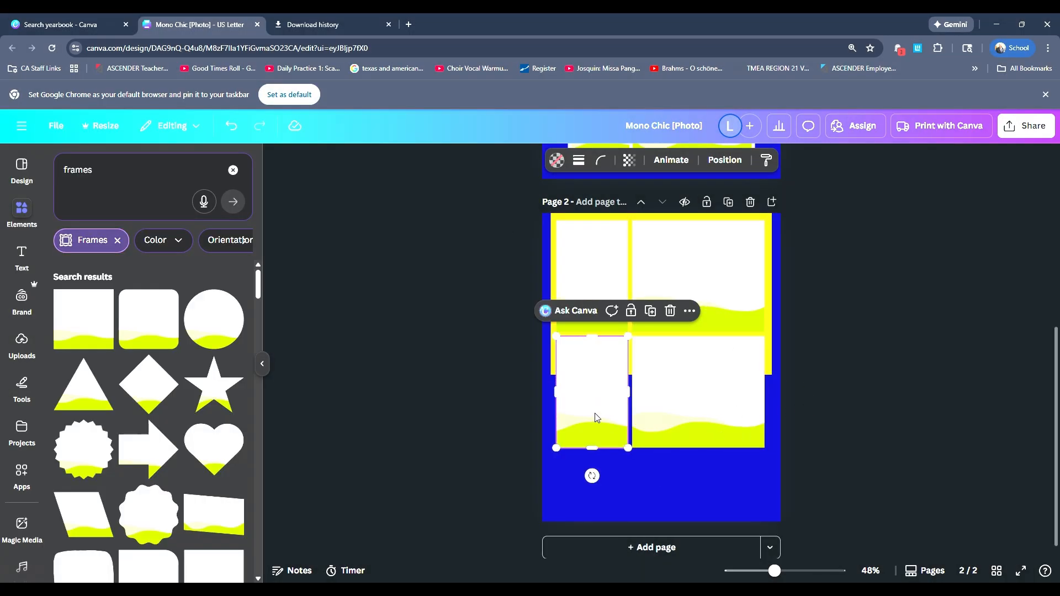
click(688, 423)
drag(702, 414, 523, 459)
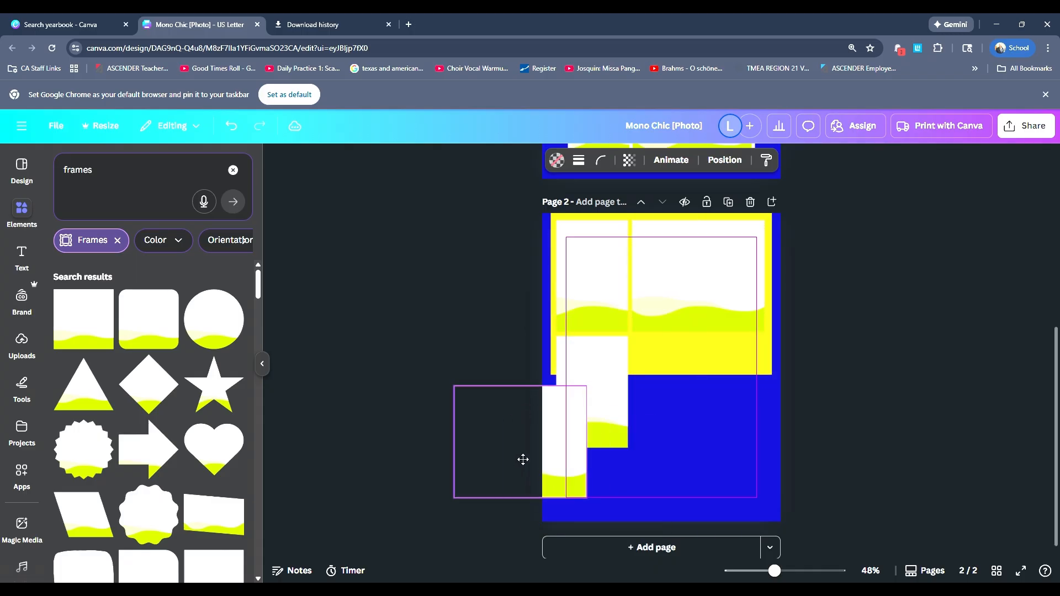
drag(618, 386, 747, 385)
drag(566, 435, 659, 386)
scroll(825, 343, up, 5)
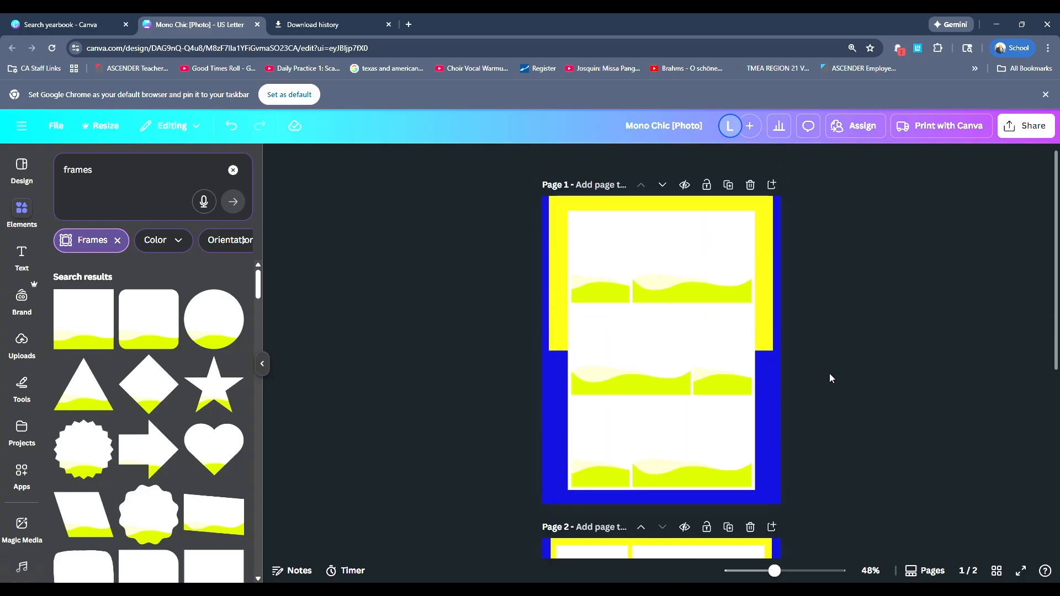
scroll(828, 373, down, 10)
Step: Duplicate the top pair of frames again and move the copies to the foot of page 2 as a third row
click(624, 291)
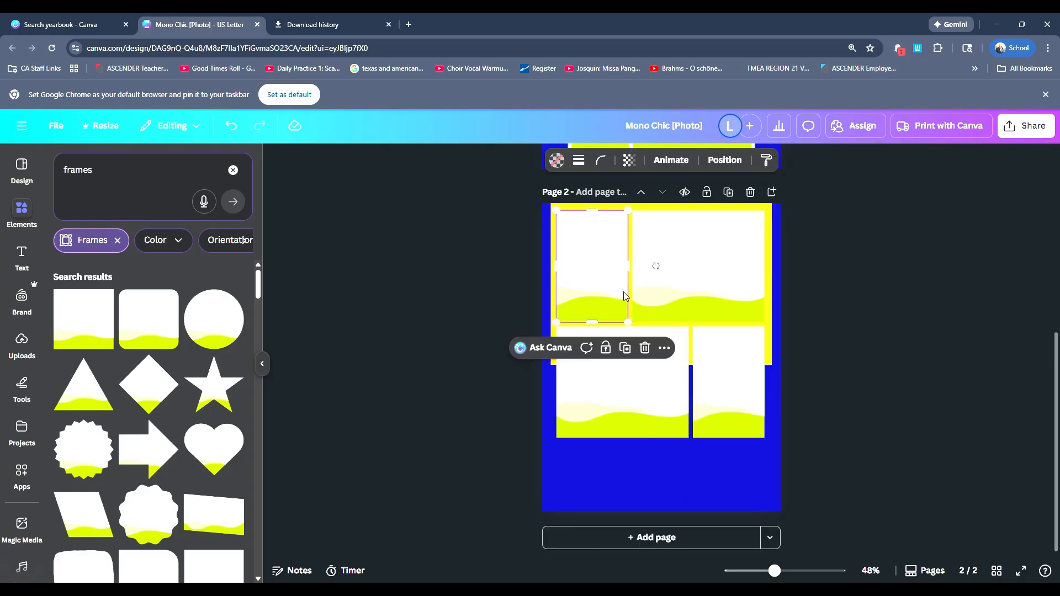
shift+click(691, 293)
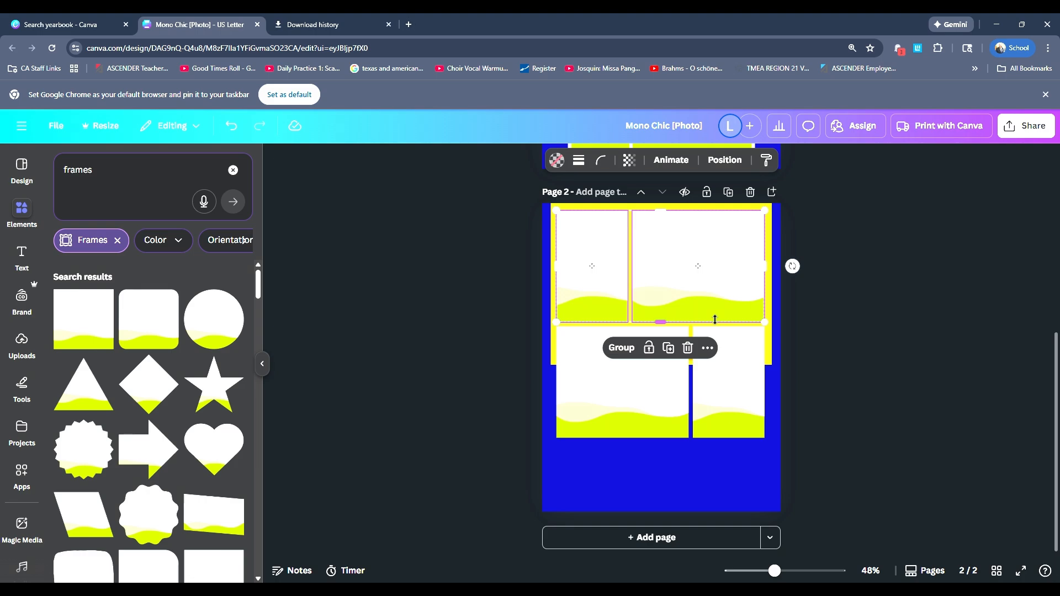
key(ctrl+v)
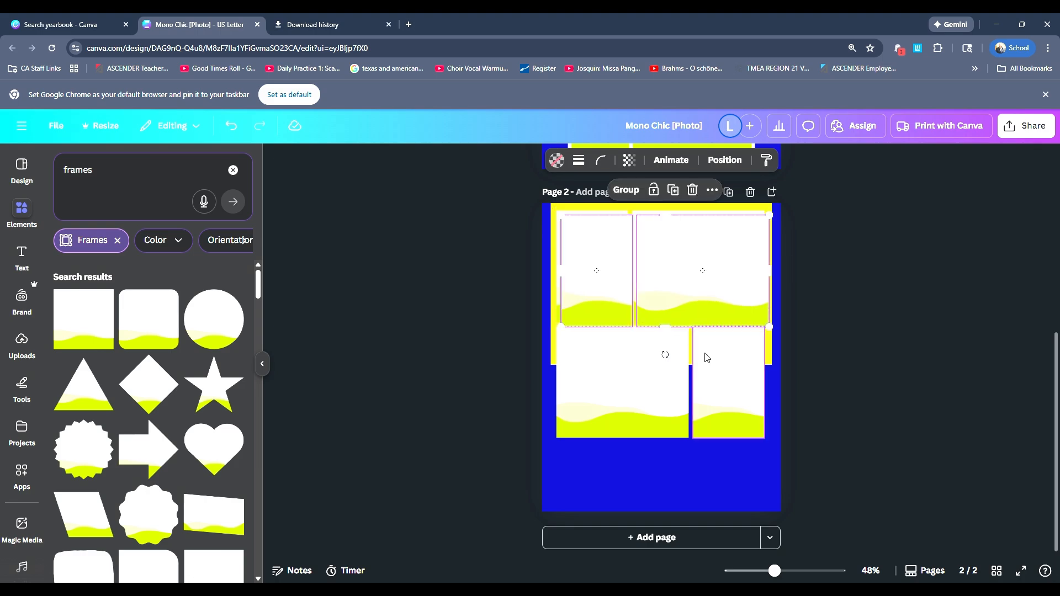
drag(668, 294, 656, 504)
Step: Shorten both top-row frames on page 2 together from their lower edge
click(588, 299)
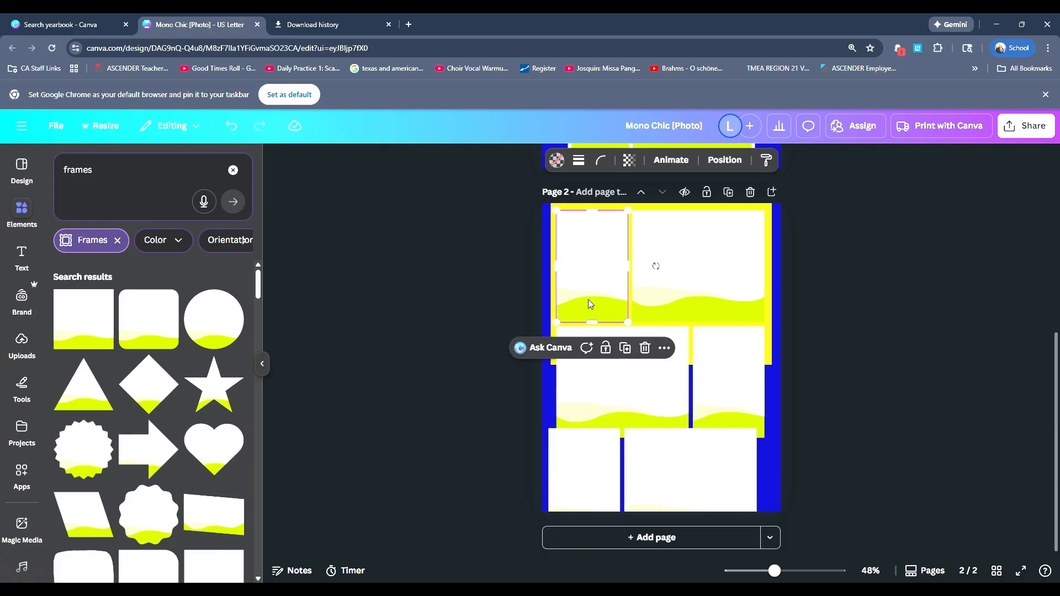
shift+click(698, 303)
drag(660, 322, 661, 301)
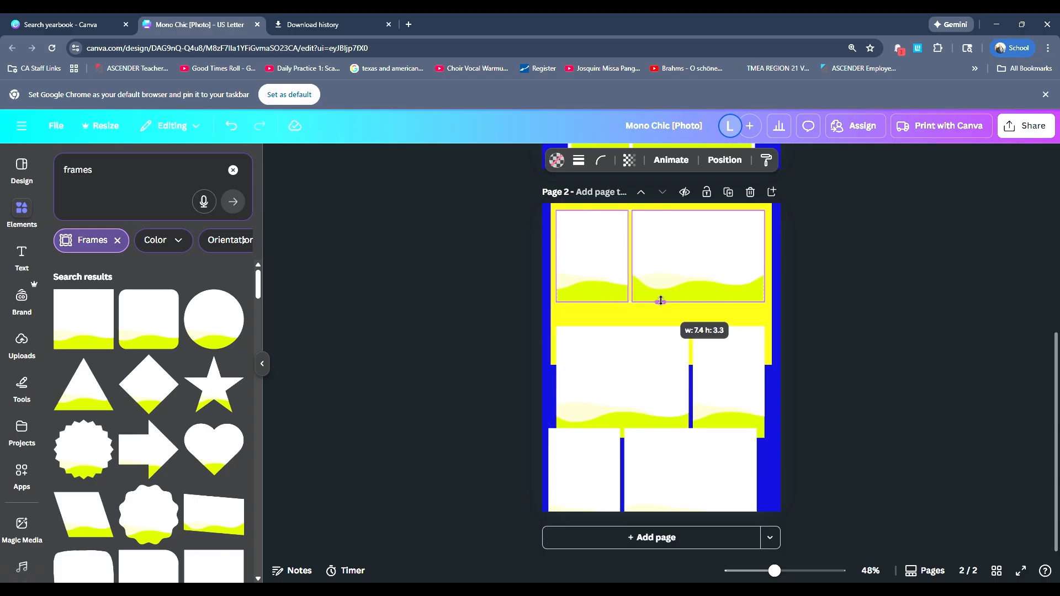
Step: Shorten the second-row frames and move them up close beneath the top row
click(667, 384)
shift+click(711, 390)
drag(665, 439, 658, 361)
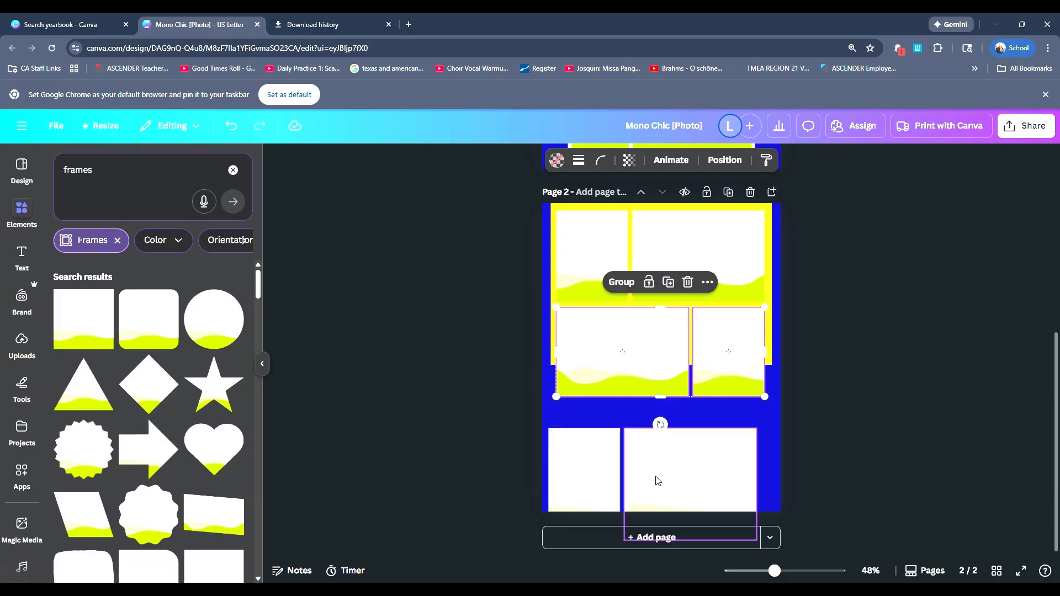
Step: Shorten the third-row frames and move them up beneath the second row, aligned with the frames above
click(664, 472)
shift+click(580, 472)
mouse_move(652, 540)
mouse_down()
mouse_move(651, 516)
mouse_move(652, 528)
mouse_up()
drag(677, 494, 683, 470)
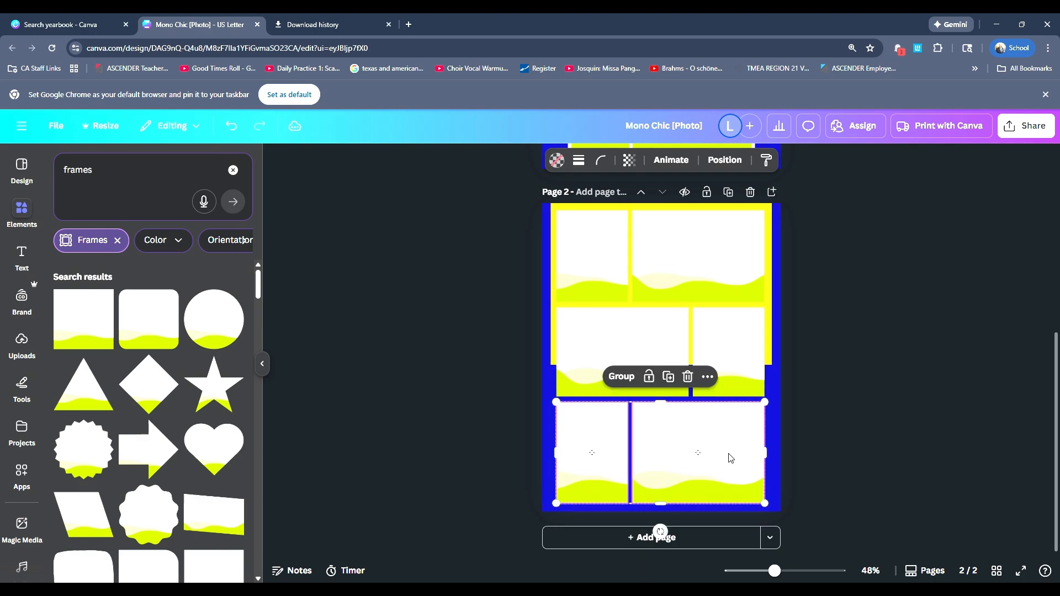
Step: Delete the third-row and second-row frames from page 2, keeping only the top pair
click(686, 374)
click(668, 365)
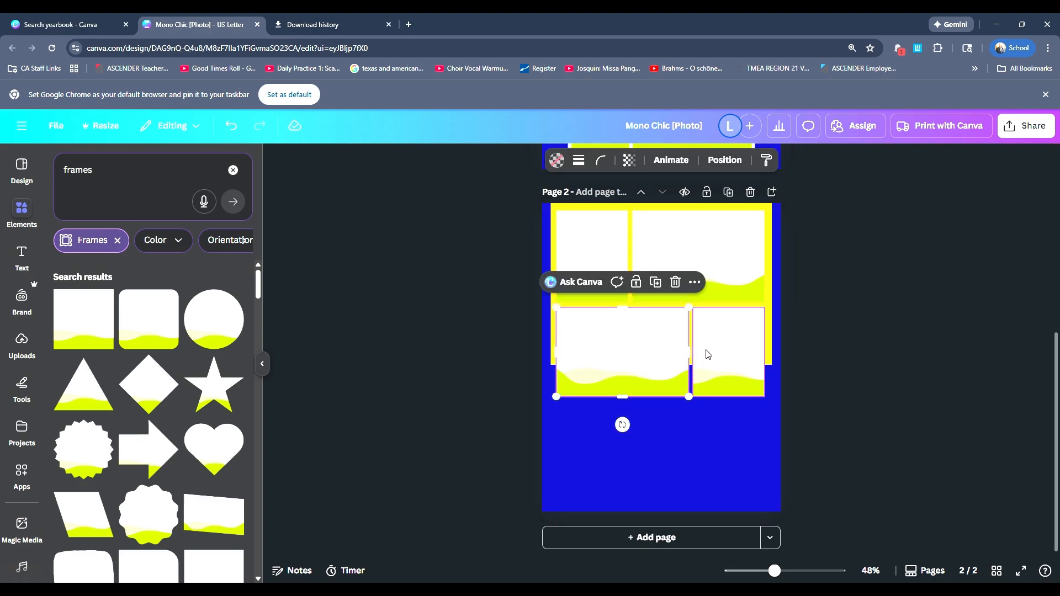
shift+click(721, 356)
click(688, 281)
Step: Duplicate the shortened top-row frames and place the copies at the foot of page 2 as the bottom row
click(601, 248)
shift+click(687, 259)
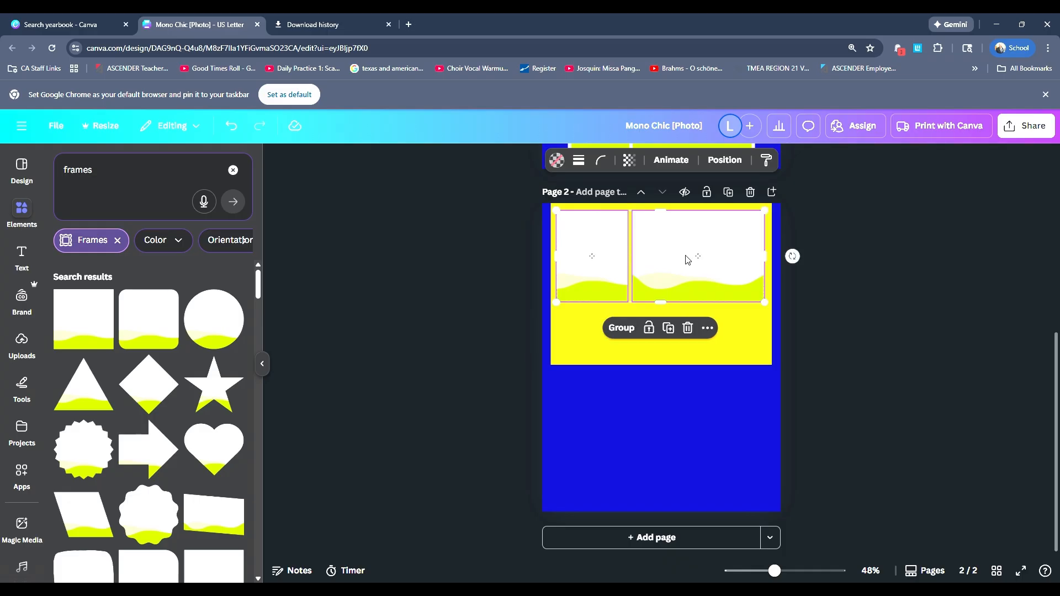
click(668, 328)
drag(674, 280, 669, 483)
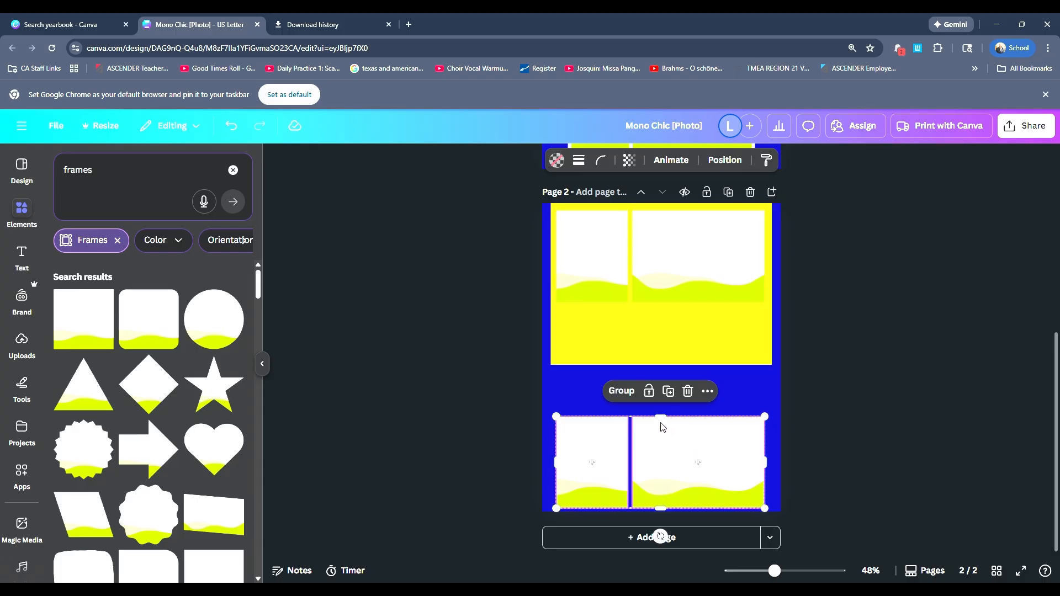
Step: Duplicate the bottom pair into the middle of page 2 and swap the copies so the wide frame comes first
key(ctrl+d)
drag(666, 474, 730, 375)
click(623, 363)
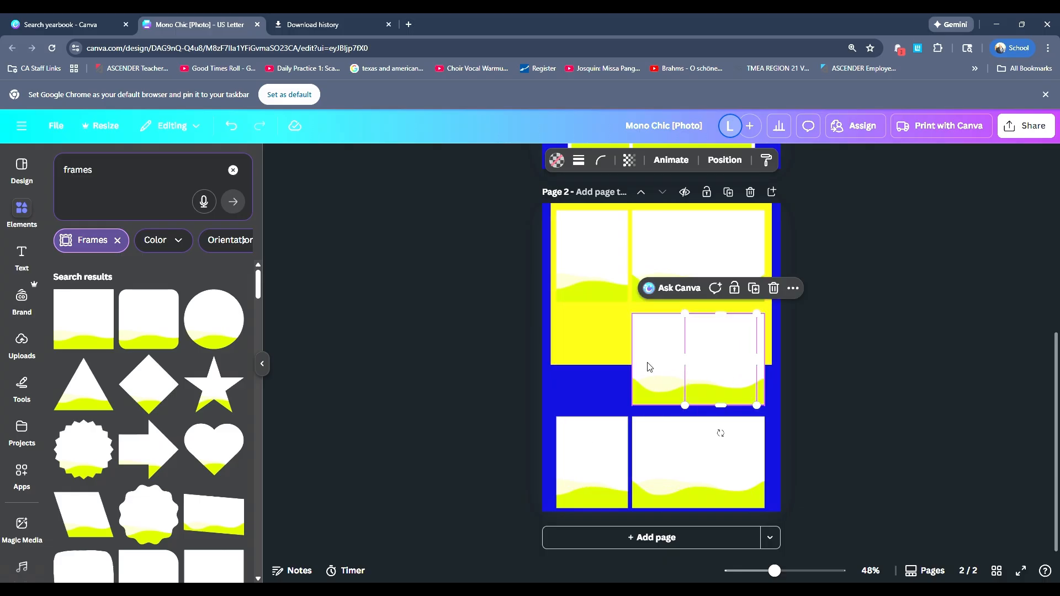
drag(649, 363, 569, 358)
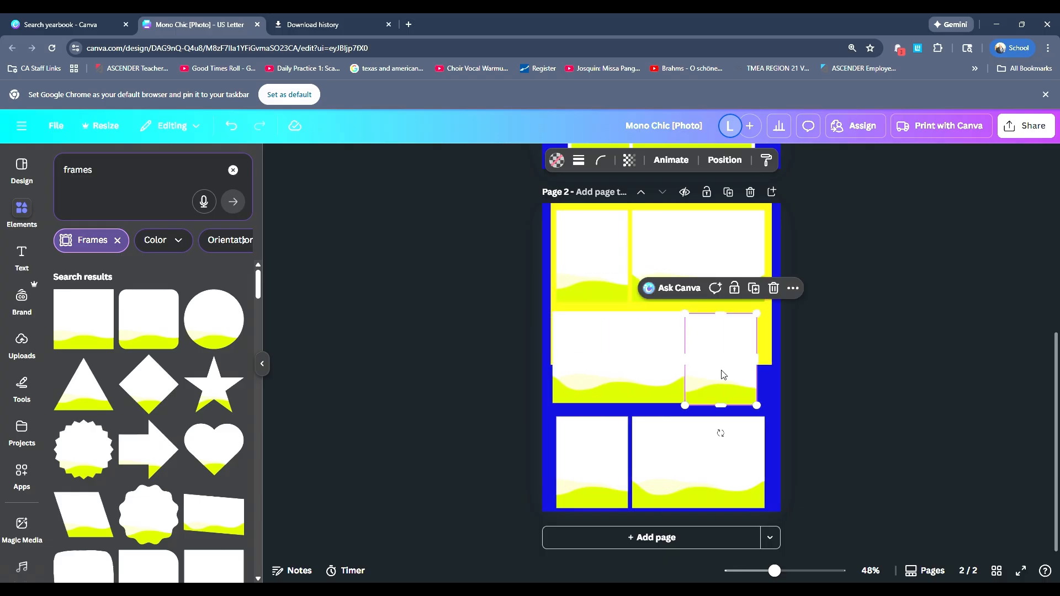
mouse_move(722, 371)
mouse_down()
mouse_move(735, 362)
mouse_move(725, 369)
mouse_up()
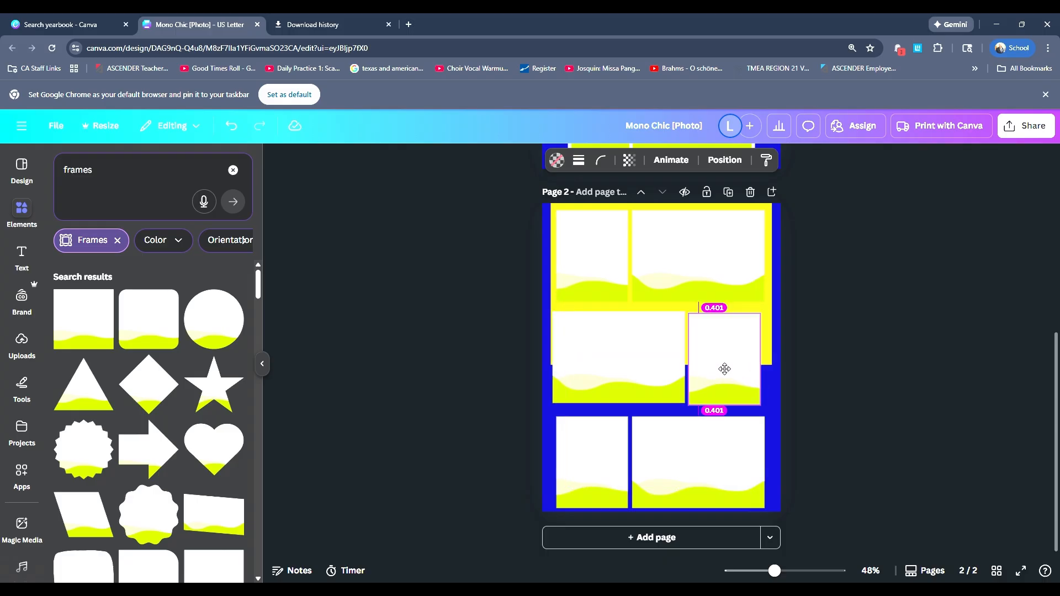
Step: Align the middle-row frames with the outer edges of the top row and move the pair up close beneath it
click(615, 378)
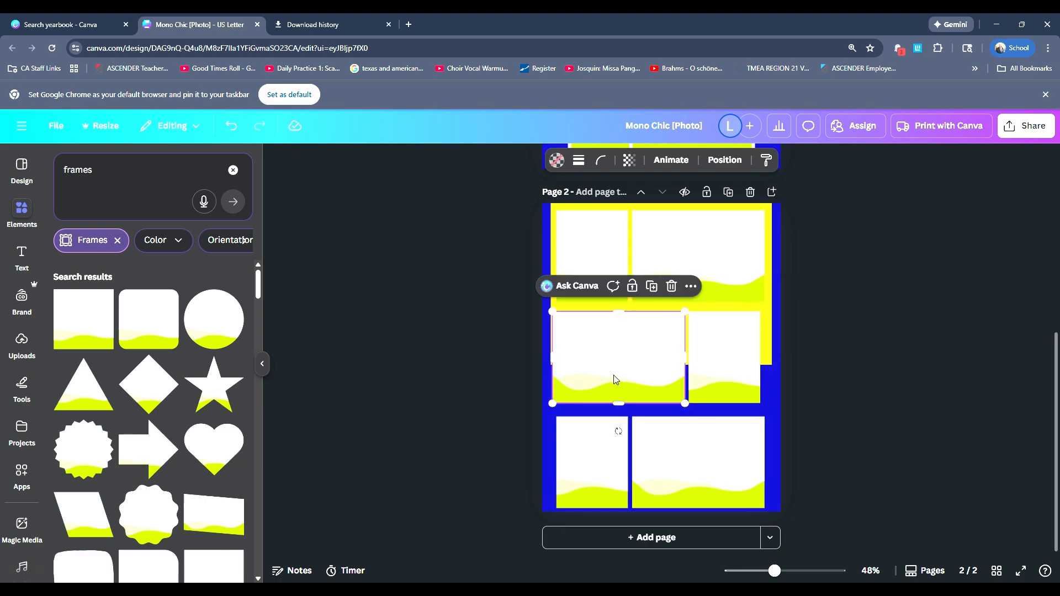
drag(615, 379, 618, 376)
drag(707, 379, 711, 379)
shift+click(617, 370)
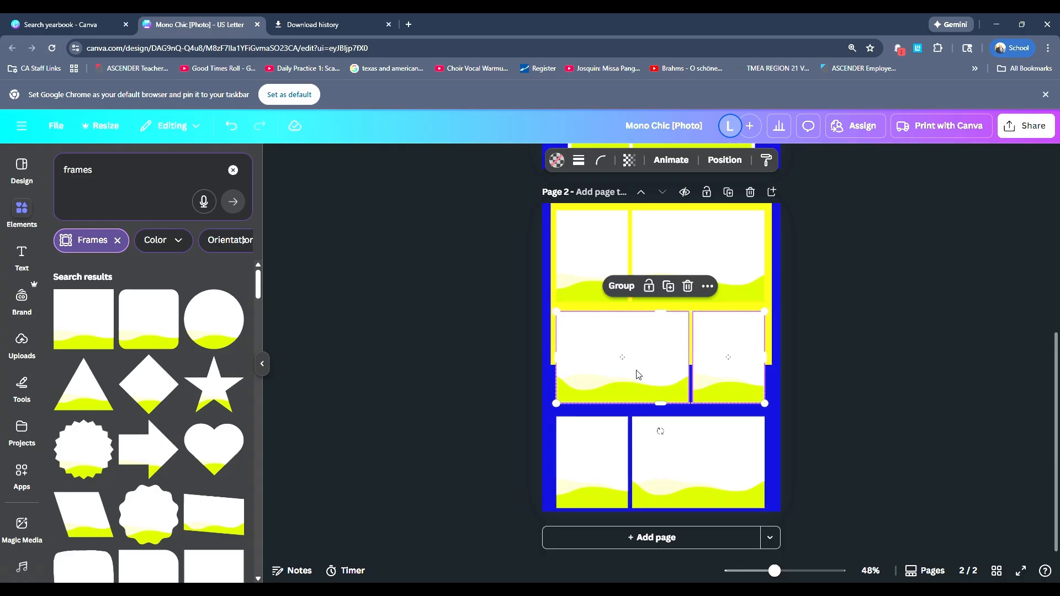
drag(639, 375, 642, 371)
Step: Move the bottom pair of frames up beneath the middle row, matching the 0.156 gap between the rows above
click(641, 463)
shift+click(646, 462)
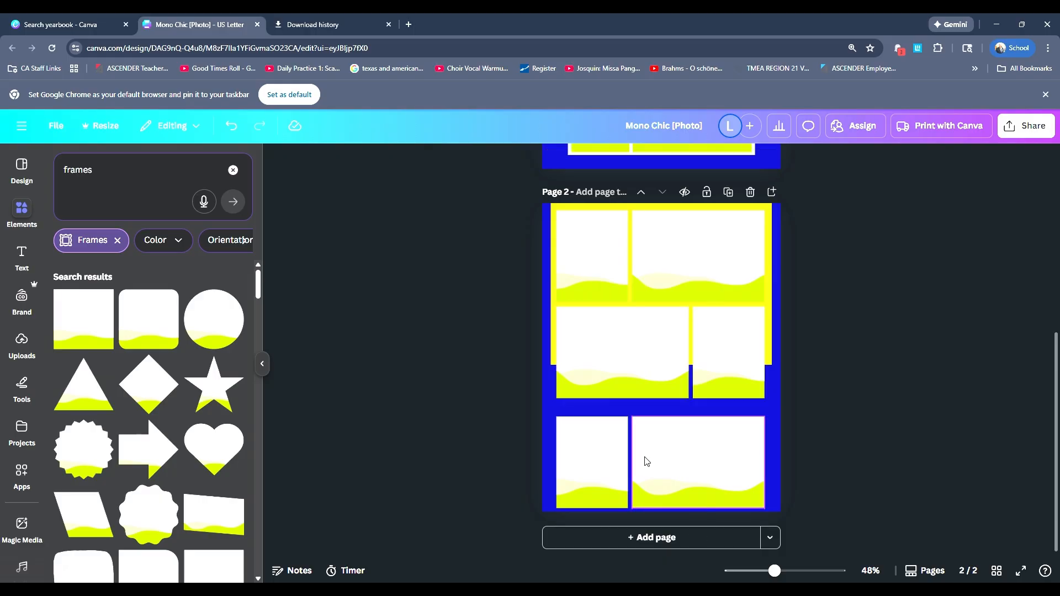
click(608, 460)
shift+click(670, 454)
drag(666, 458, 663, 441)
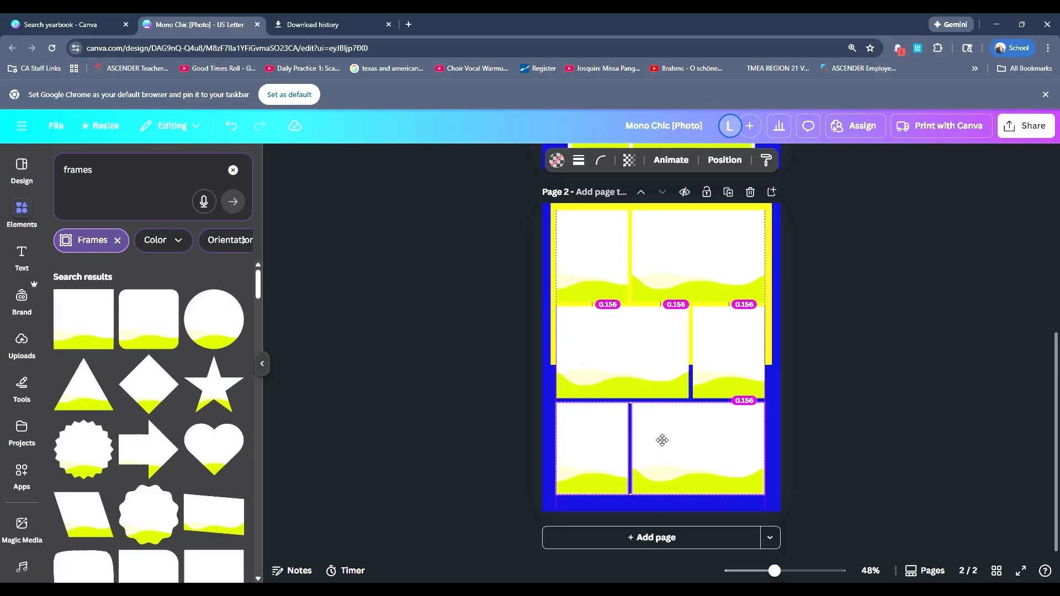
click(807, 462)
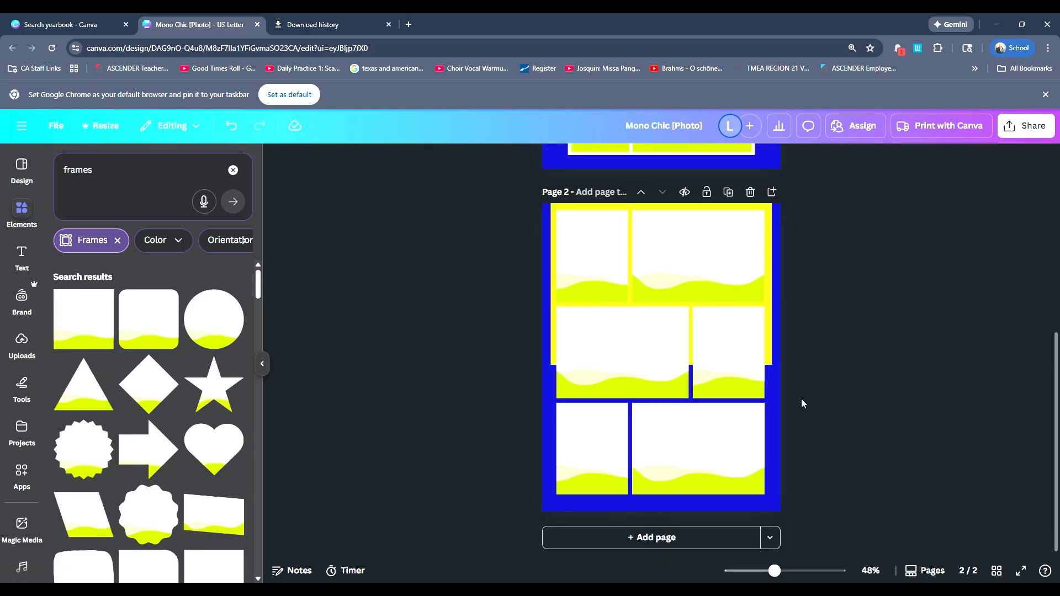
Step: Select all six frames on page 2 and nudge them slightly down together
scroll(801, 403, up, 1)
click(682, 331)
shift+click(669, 408)
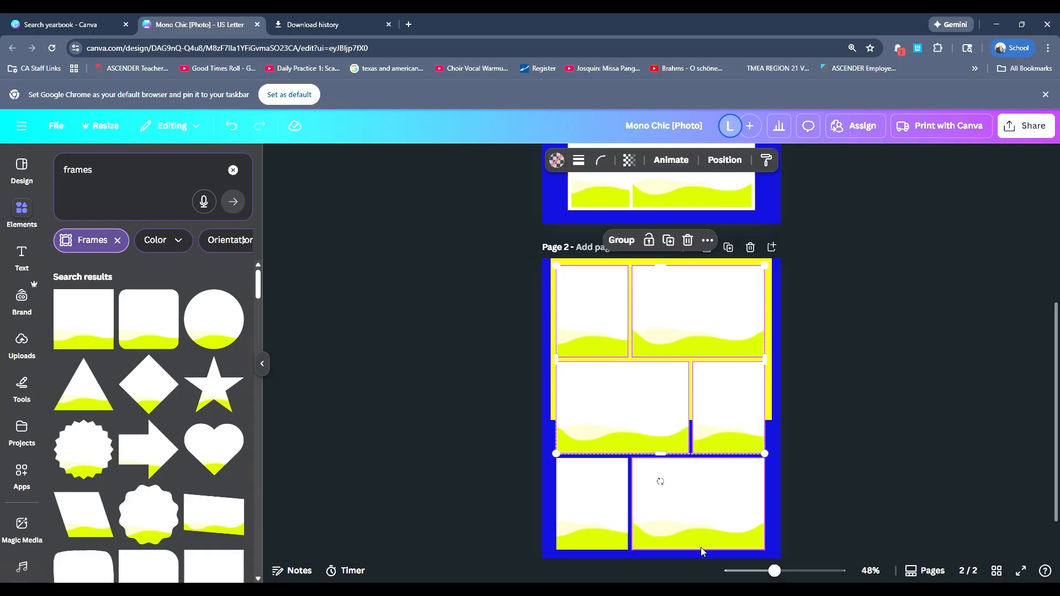
shift+click(628, 537)
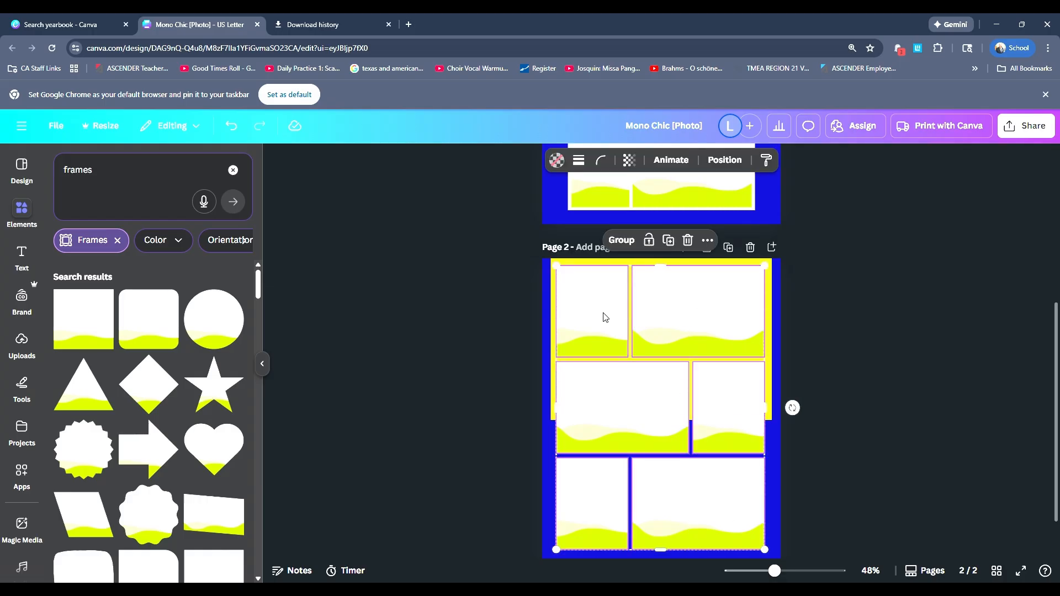
key(Down)
key(Down)
key(Down)
key(Down)
key(Down)
key(Down)
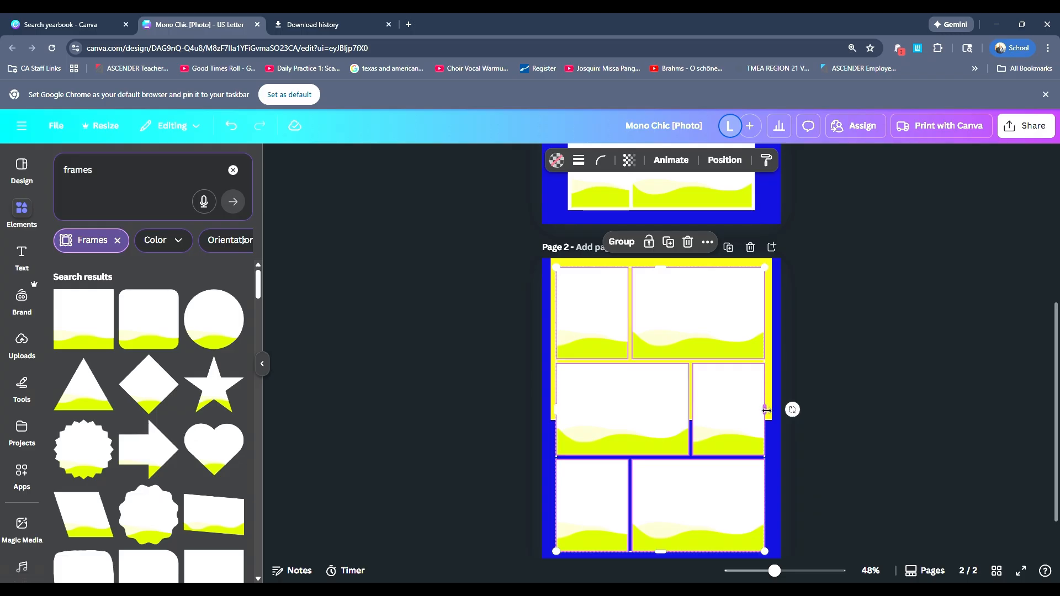
Step: Narrow the six-frame collage from both sides to leave wider side margins, and compare it with page 1
drag(767, 411, 762, 410)
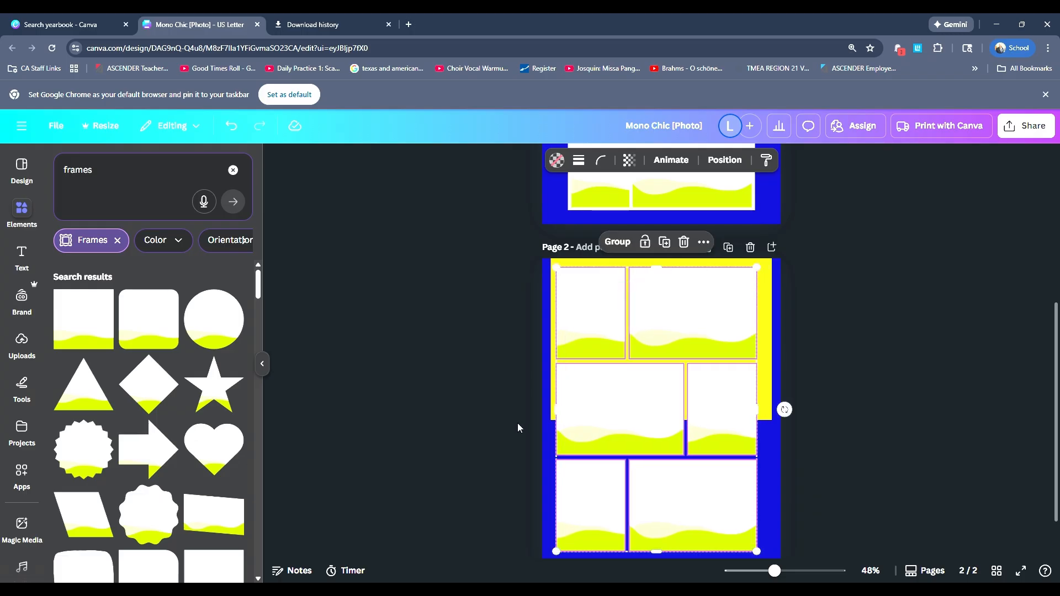
drag(556, 409, 566, 409)
click(846, 420)
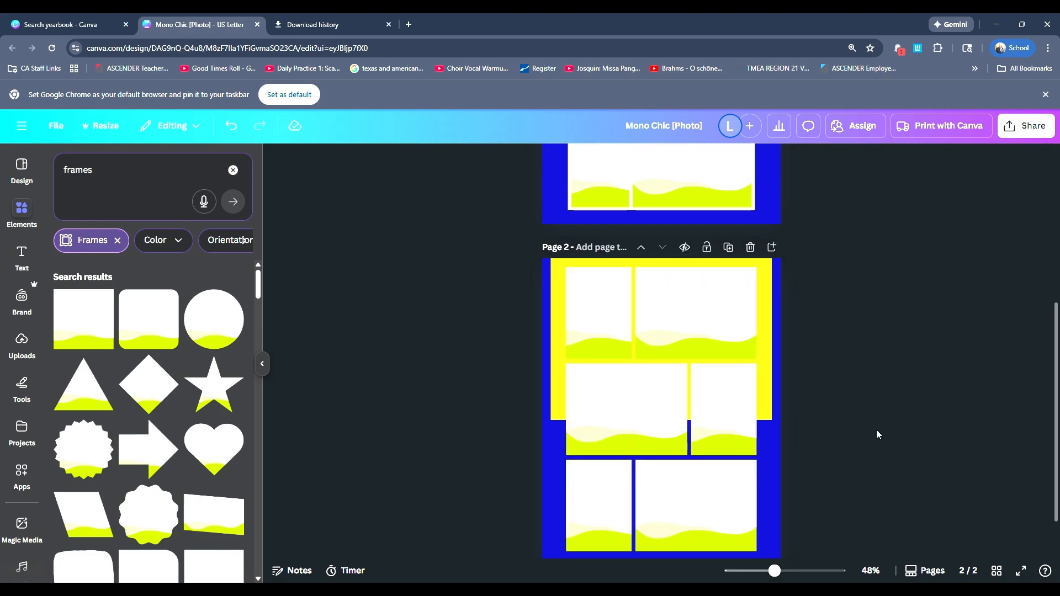
scroll(876, 435, up, 5)
scroll(876, 435, down, 6)
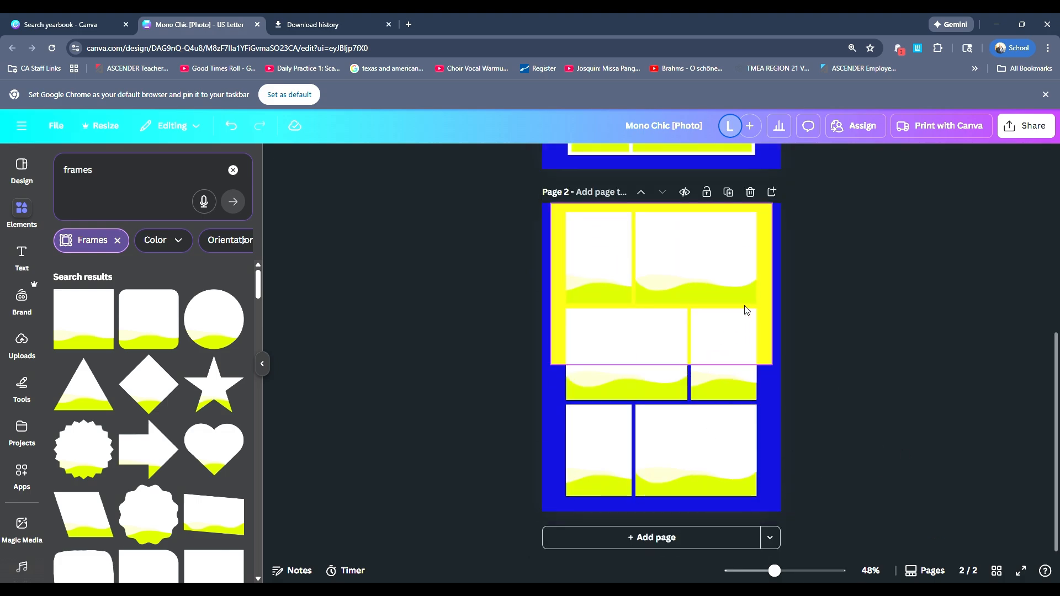
Step: Search the elements for "SQUARE", add a plain square shape to page 2 and fill it with white
click(602, 255)
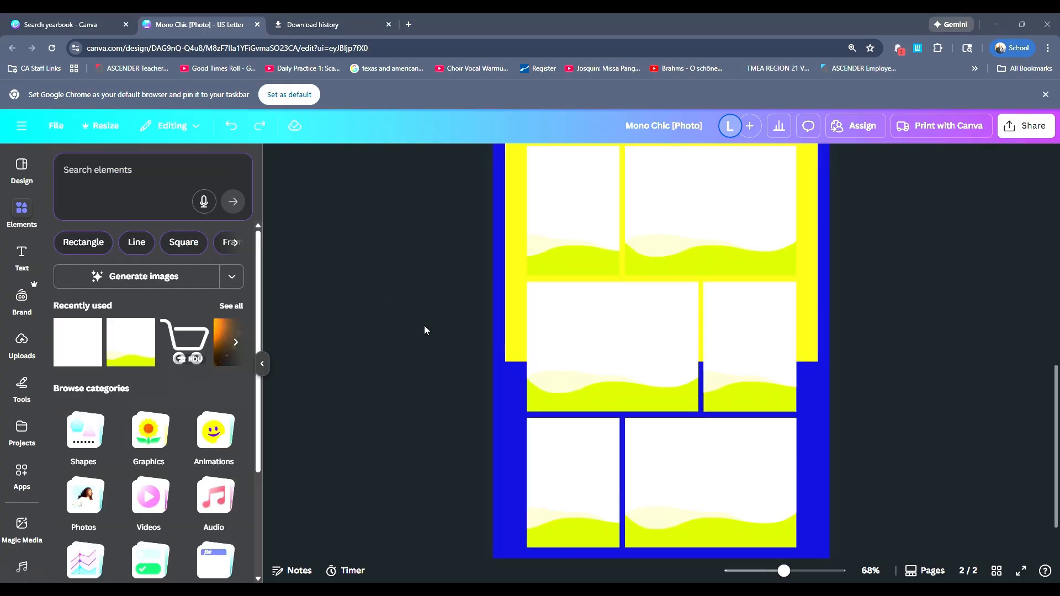
click(113, 171)
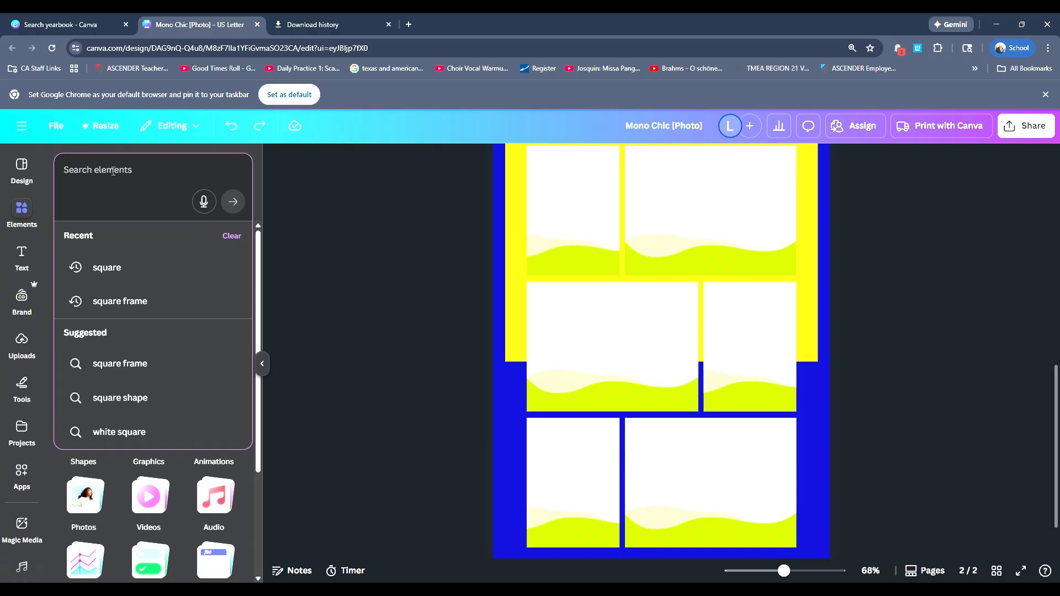
text(SQUARE)
key(Return)
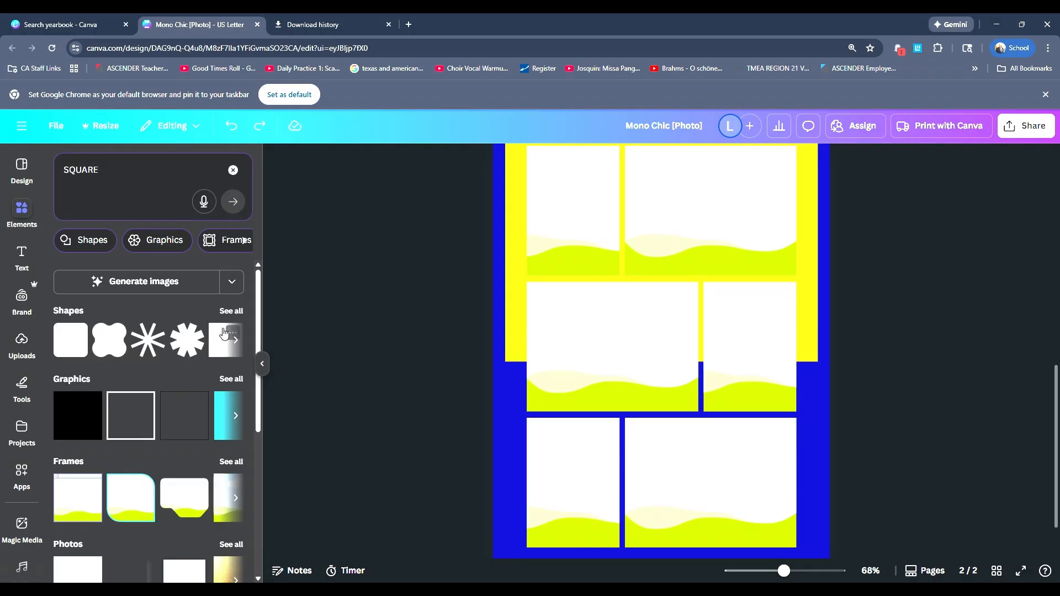
click(227, 335)
click(400, 160)
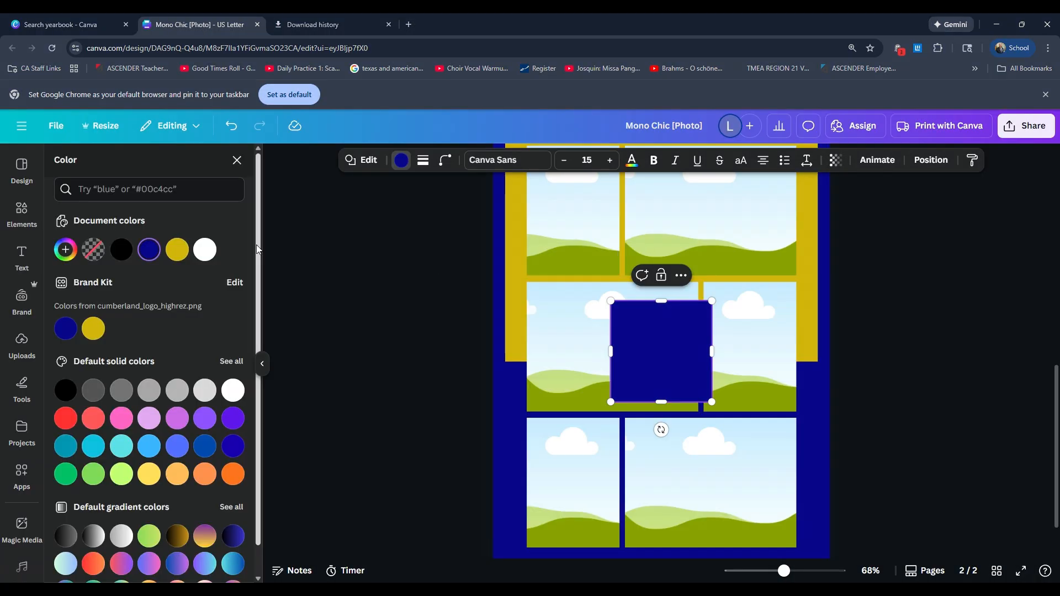
click(205, 249)
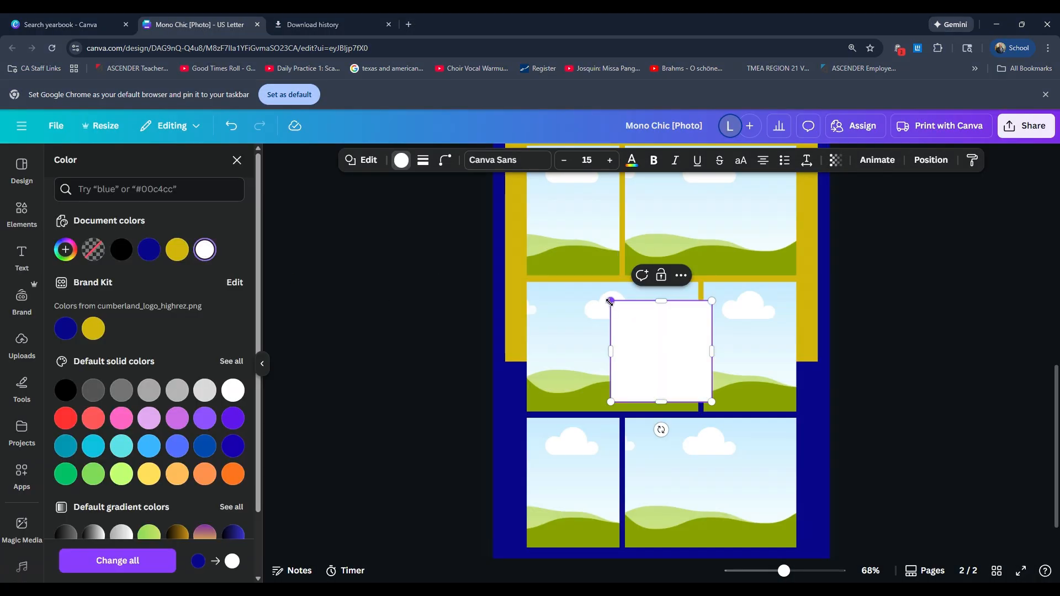
Step: Stretch the white square to about 6.8 by 10.14 in so it covers the whole six-frame collage on page 2
drag(611, 301, 527, 215)
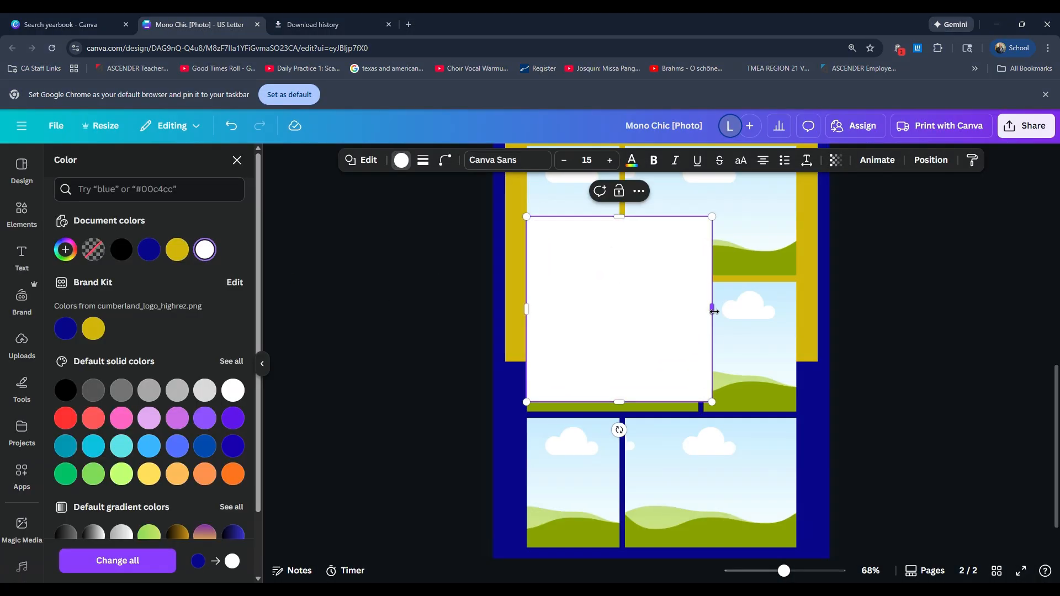
drag(712, 310, 796, 318)
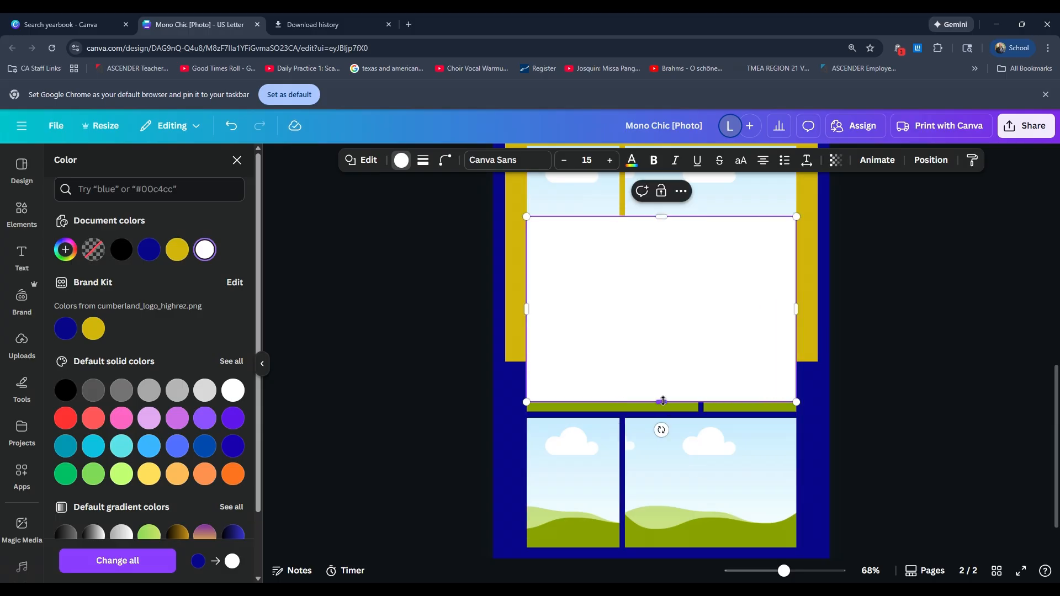
drag(661, 402, 662, 552)
scroll(661, 513, up, 3)
scroll(661, 513, up, 2)
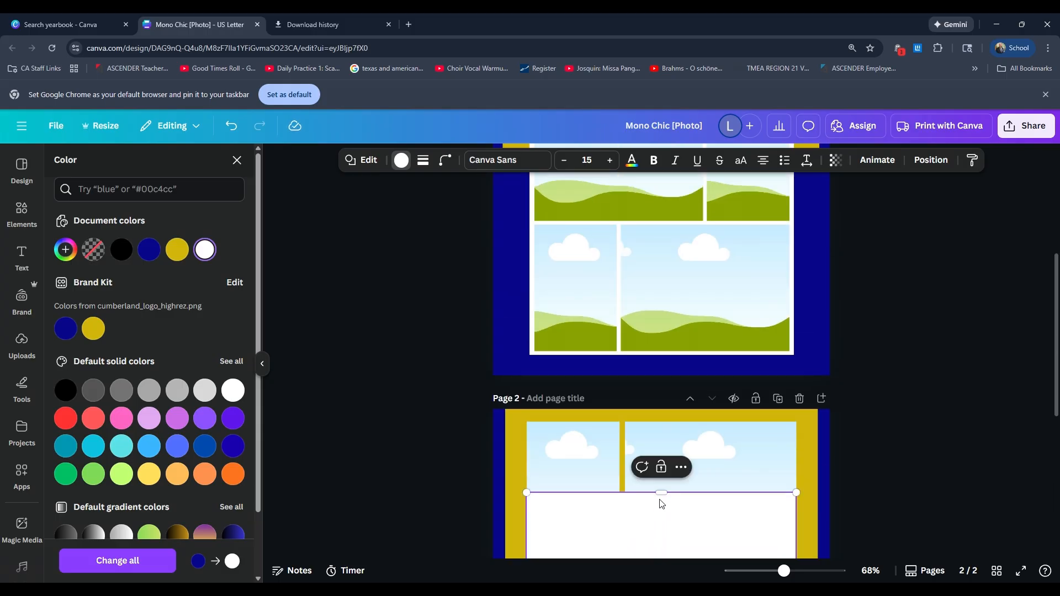
drag(661, 493, 661, 422)
Step: Move the white rectangle backward in the stacking order until it sits behind all six frames
scroll(672, 447, down, 5)
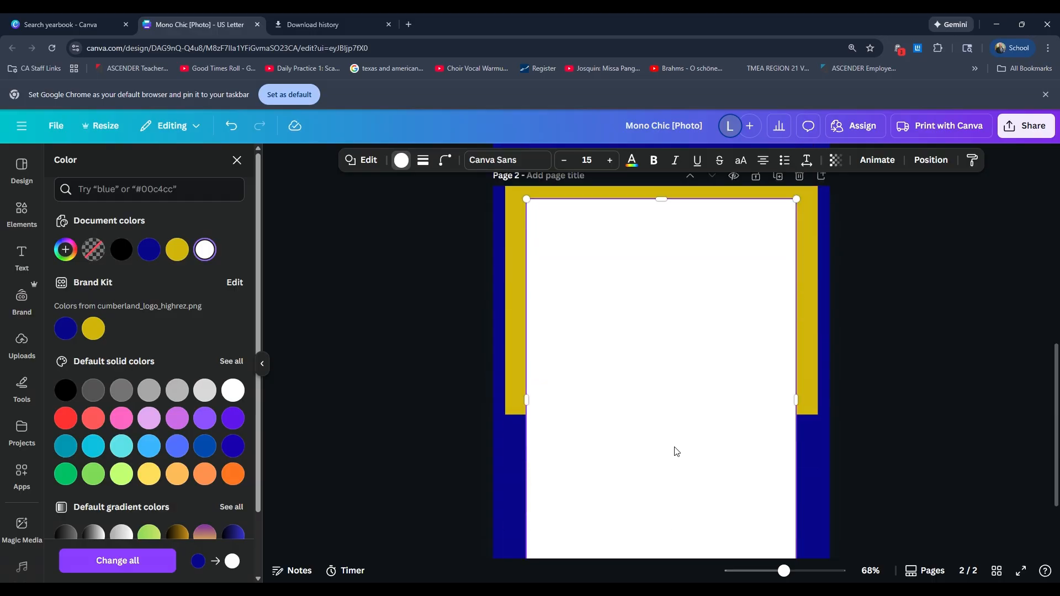
click(930, 162)
click(183, 228)
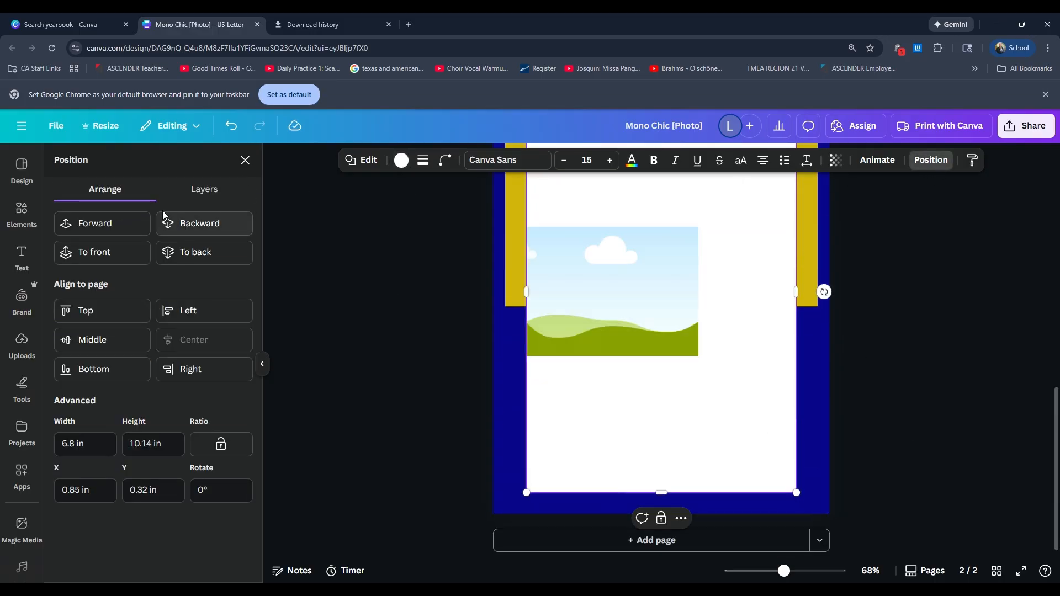
click(182, 223)
click(182, 223)
click(182, 223)
click(183, 224)
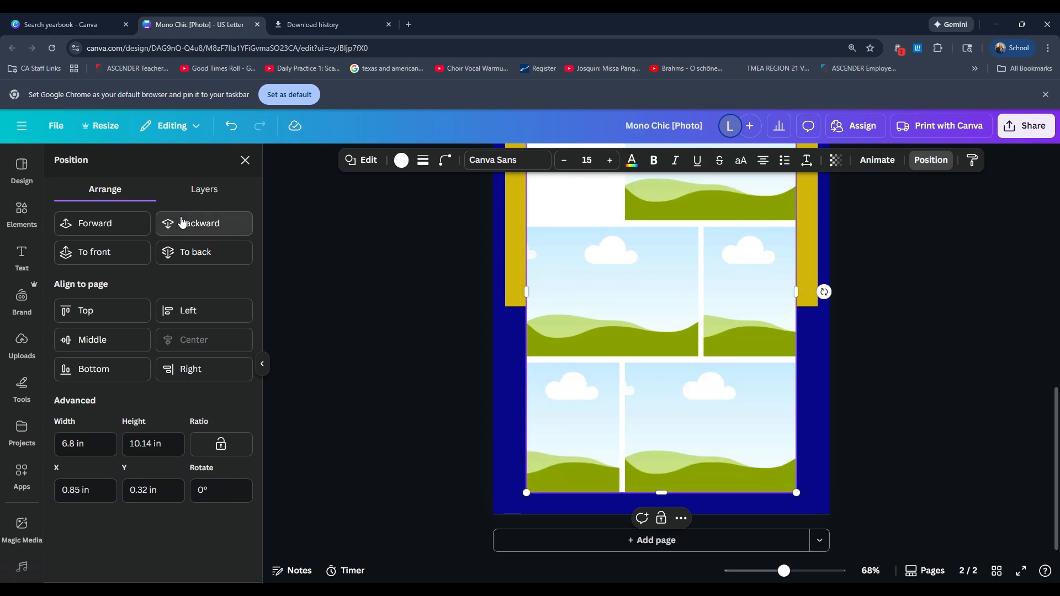
click(186, 226)
scroll(420, 328, up, 4)
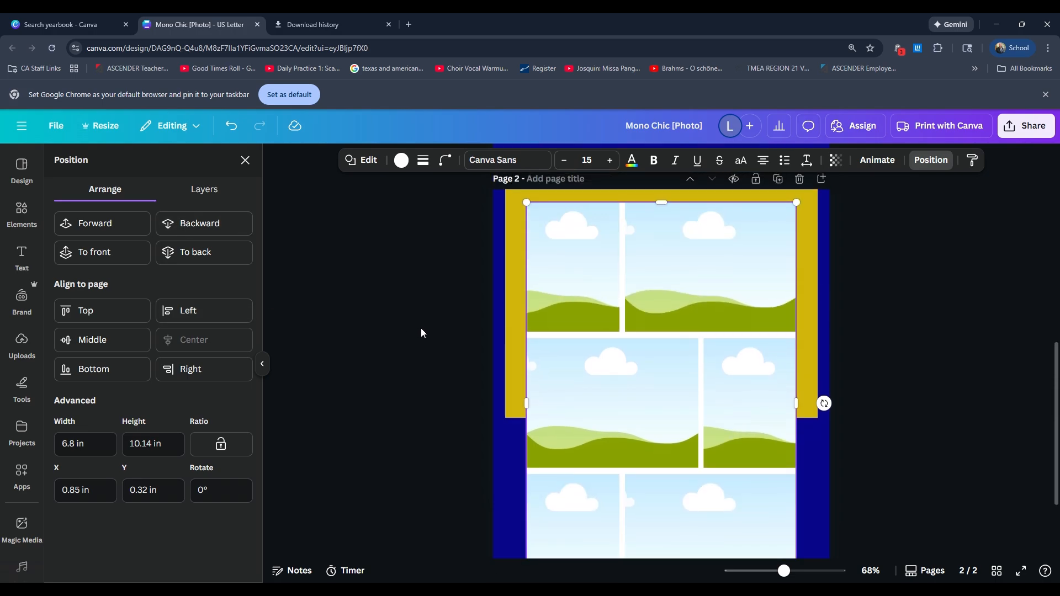
Step: Extend the white rectangle slightly past the collage on all four sides, to about 7.01 by 10.34 in, as a thin border
scroll(565, 486, down, 1)
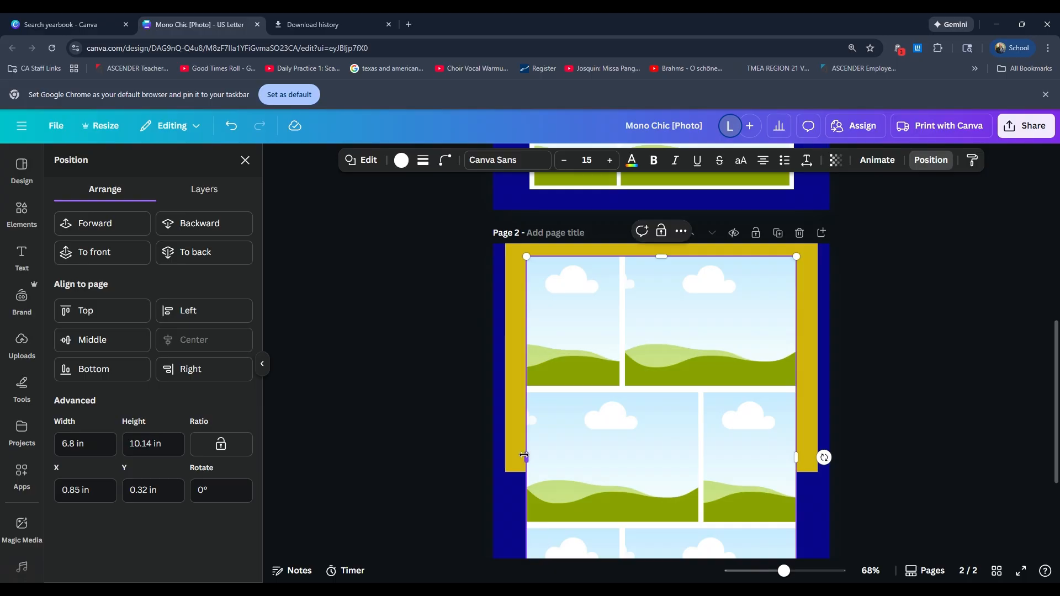
drag(524, 456, 520, 456)
drag(659, 253, 658, 251)
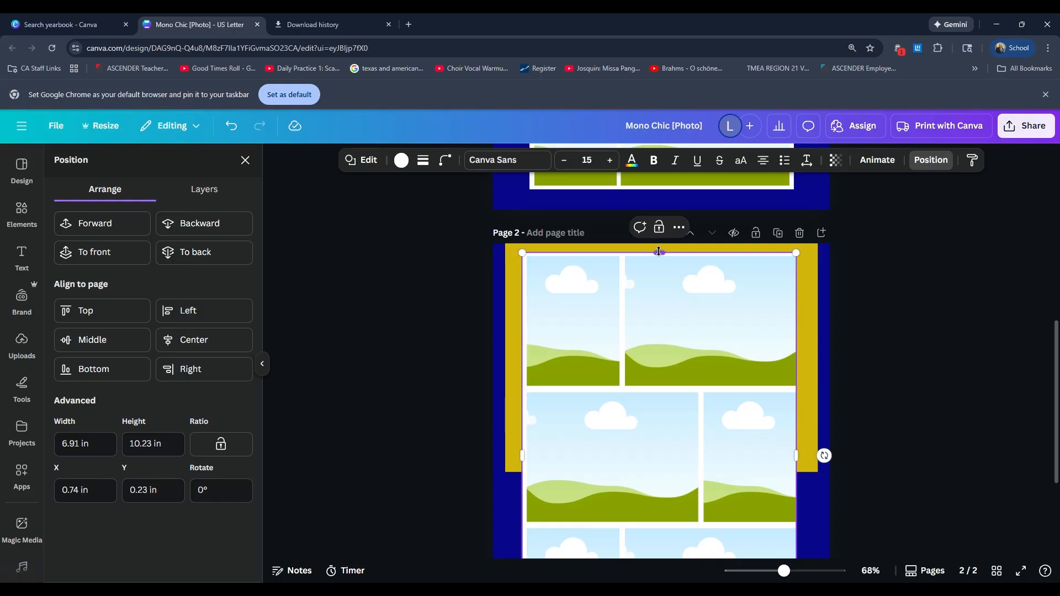
drag(797, 455, 800, 456)
scroll(747, 444, down, 2)
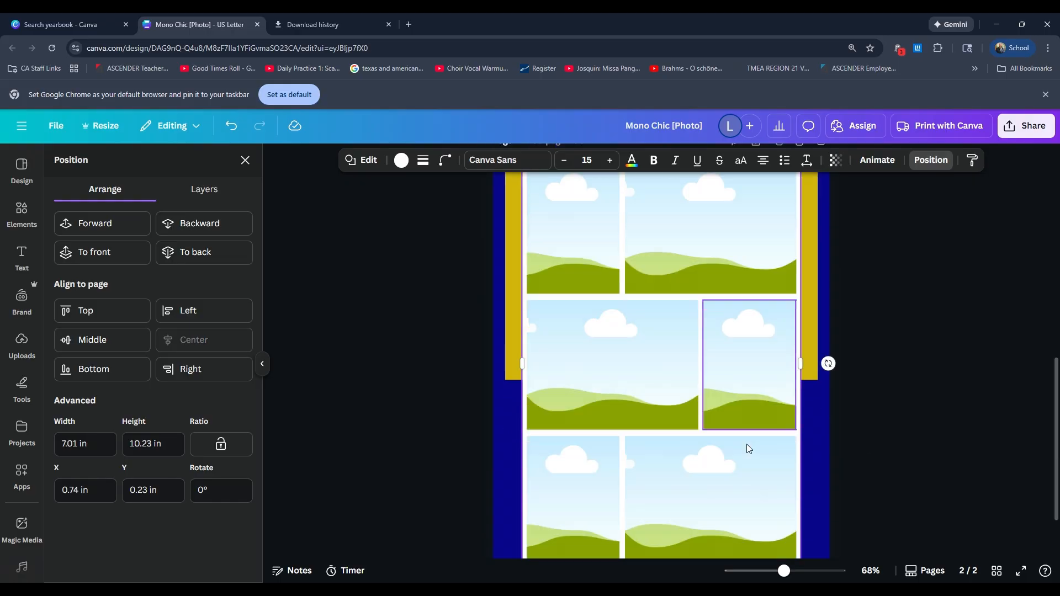
scroll(747, 445, down, 2)
drag(682, 487, 682, 491)
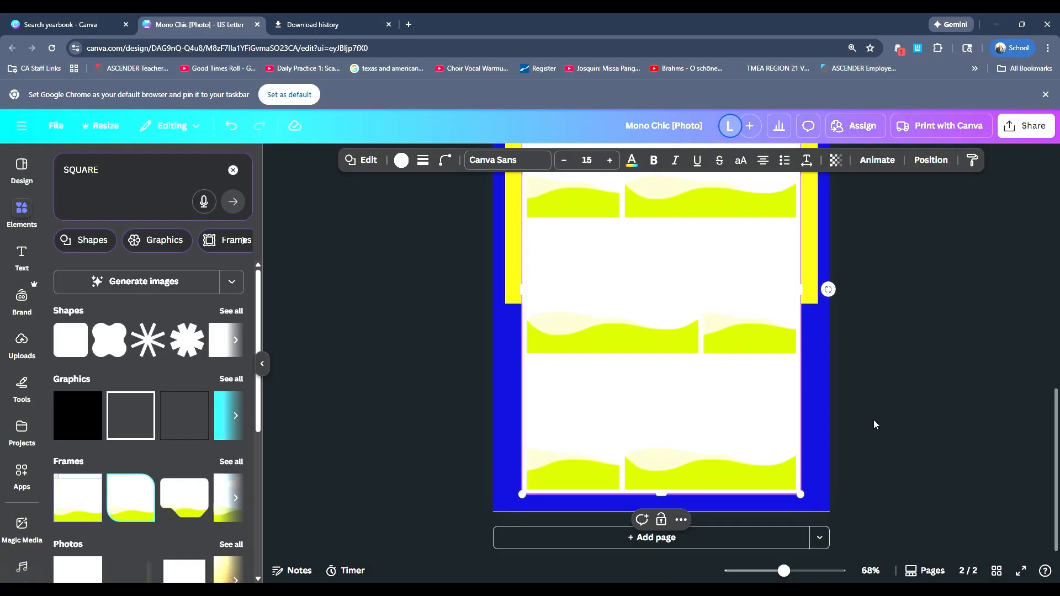
click(873, 420)
Step: Review the white-bordered collage and colored background on page 2 against the layout of page 1
scroll(894, 416, down, 3)
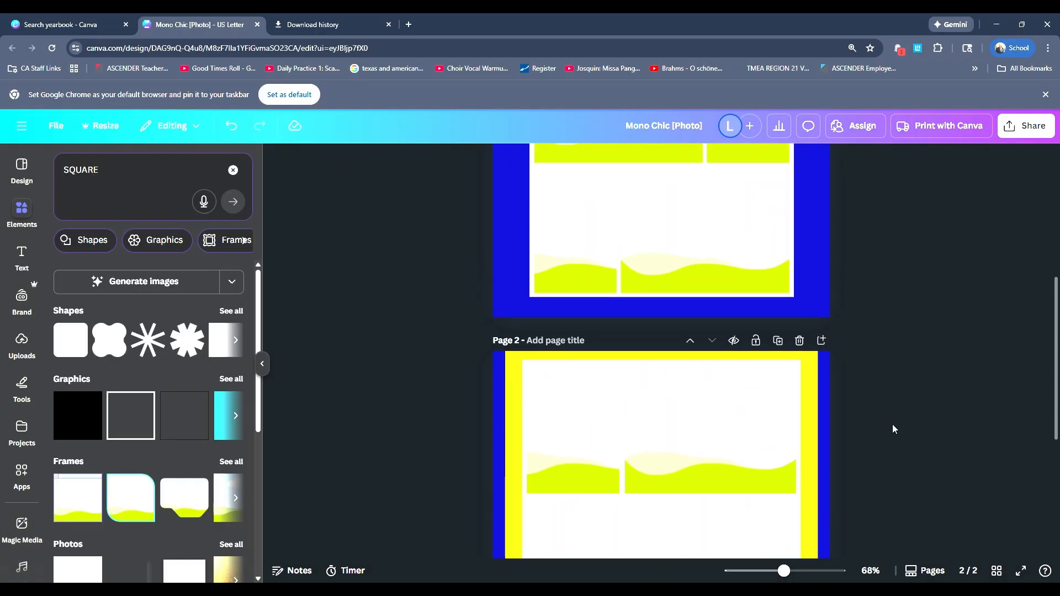
scroll(893, 429, down, 2)
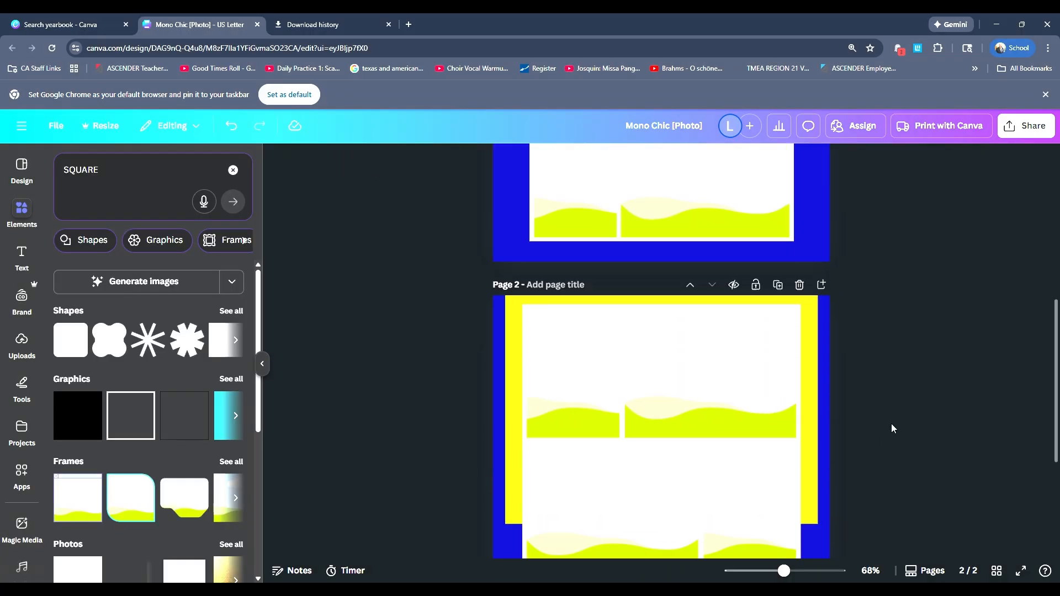
scroll(893, 428, down, 3)
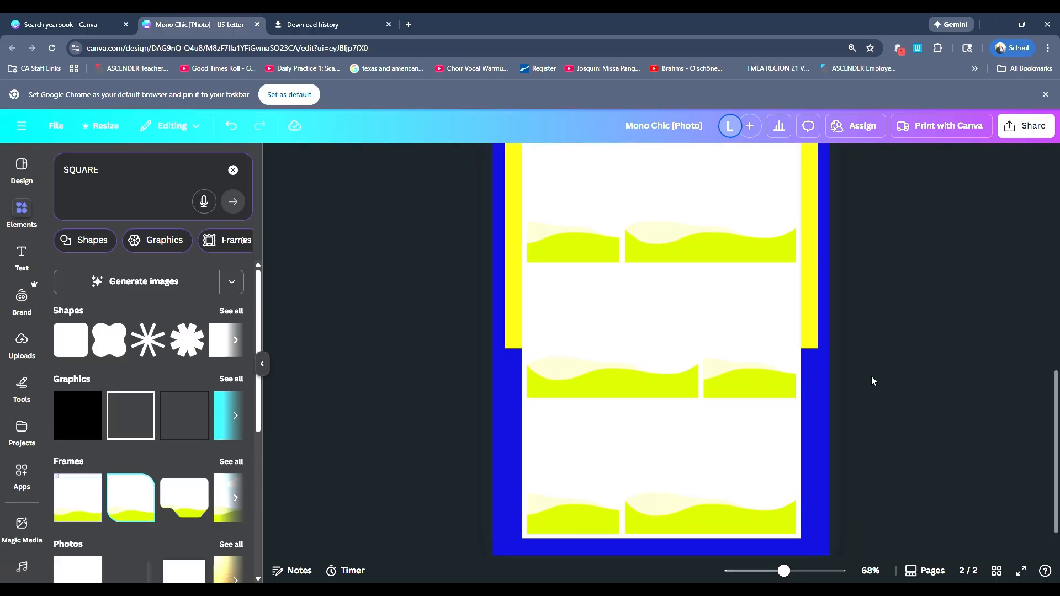
scroll(872, 381, up, 1)
scroll(873, 381, down, 2)
scroll(873, 385, up, 3)
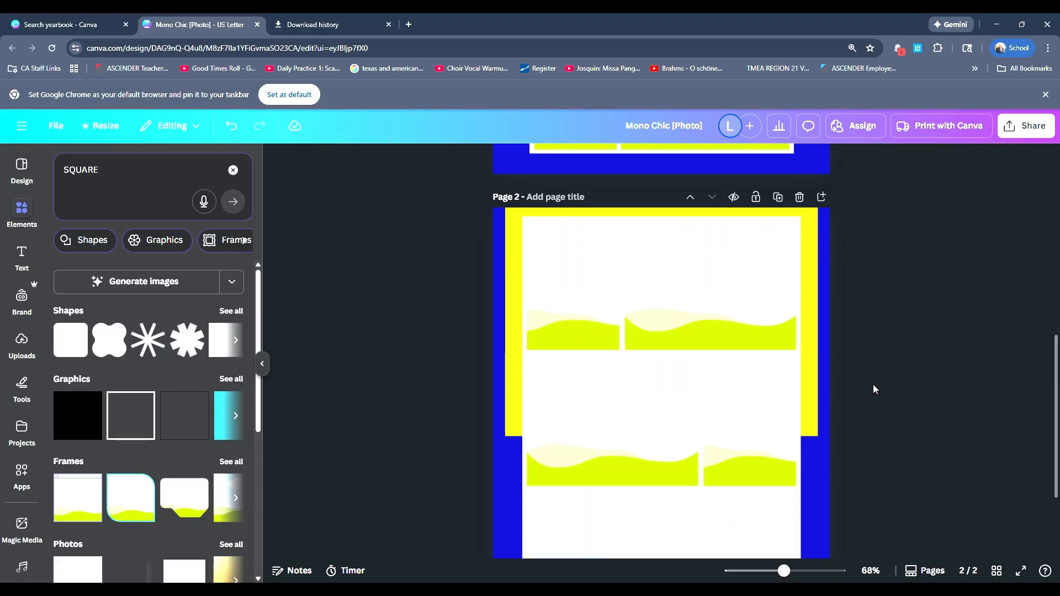